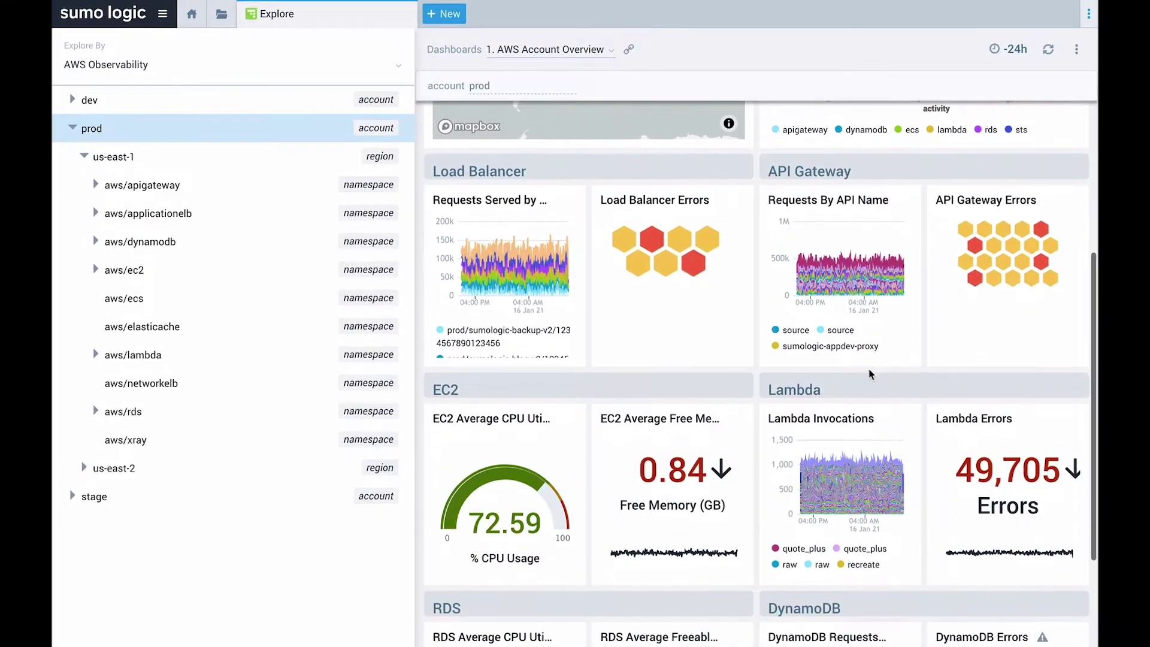
From the first red hexagon in the prod account's Load Balancer Errors panel, open the related AWS/ApplicationELB namespace
{"action": "scroll", "coordinate": [869, 374], "scroll_direction": "down", "scroll_amount": 1}
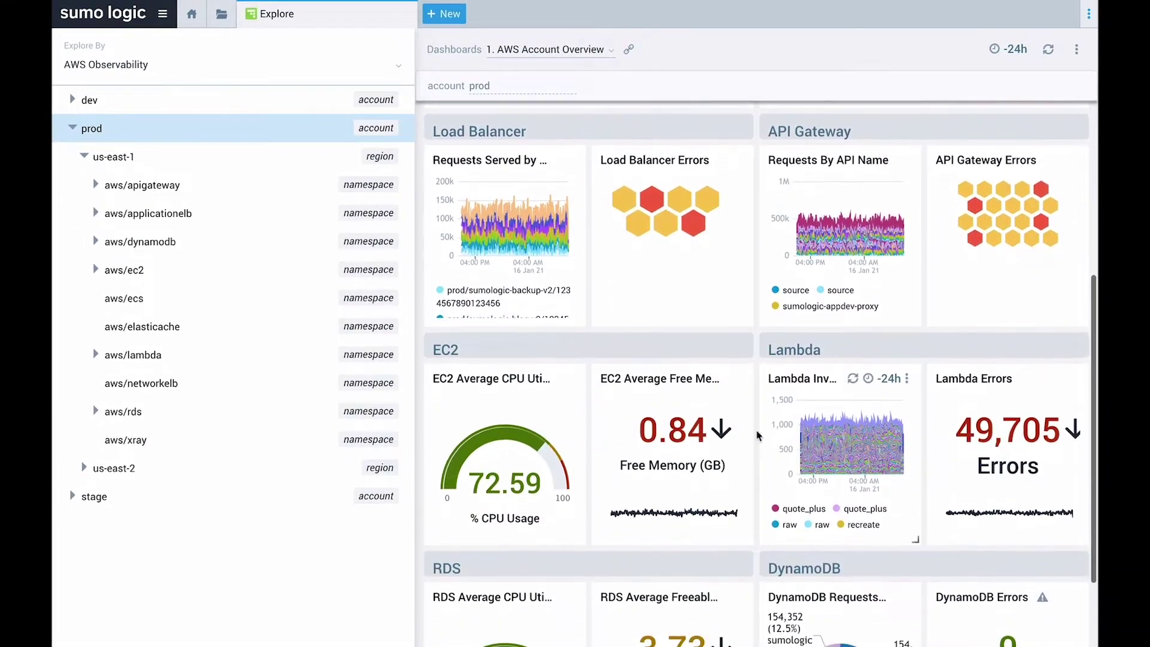
{"action": "scroll", "coordinate": [520, 450], "scroll_direction": "down", "scroll_amount": 1}
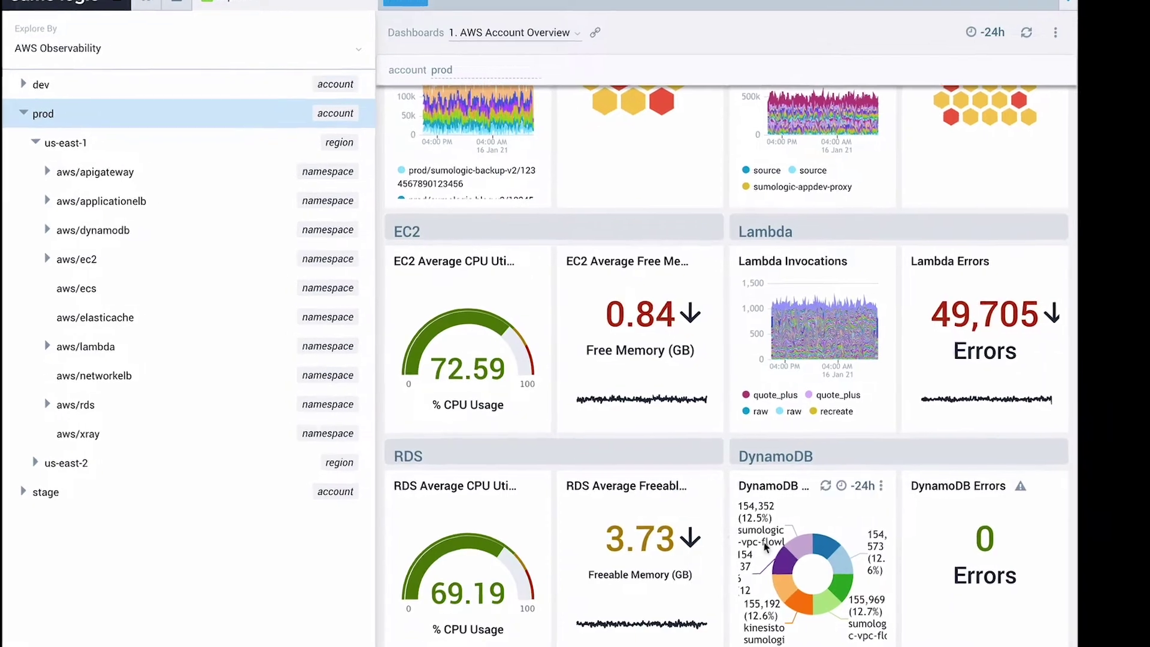
{"action": "mouse_move", "coordinate": [812, 604]}
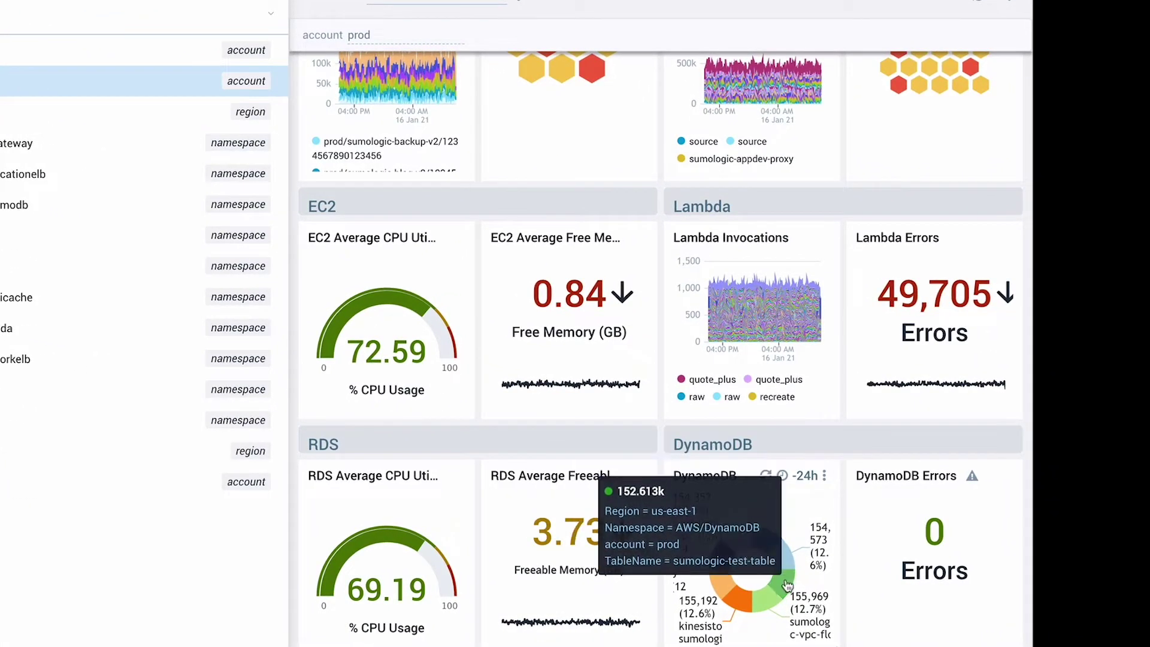
{"action": "scroll", "coordinate": [790, 585], "scroll_direction": "up", "scroll_amount": 5}
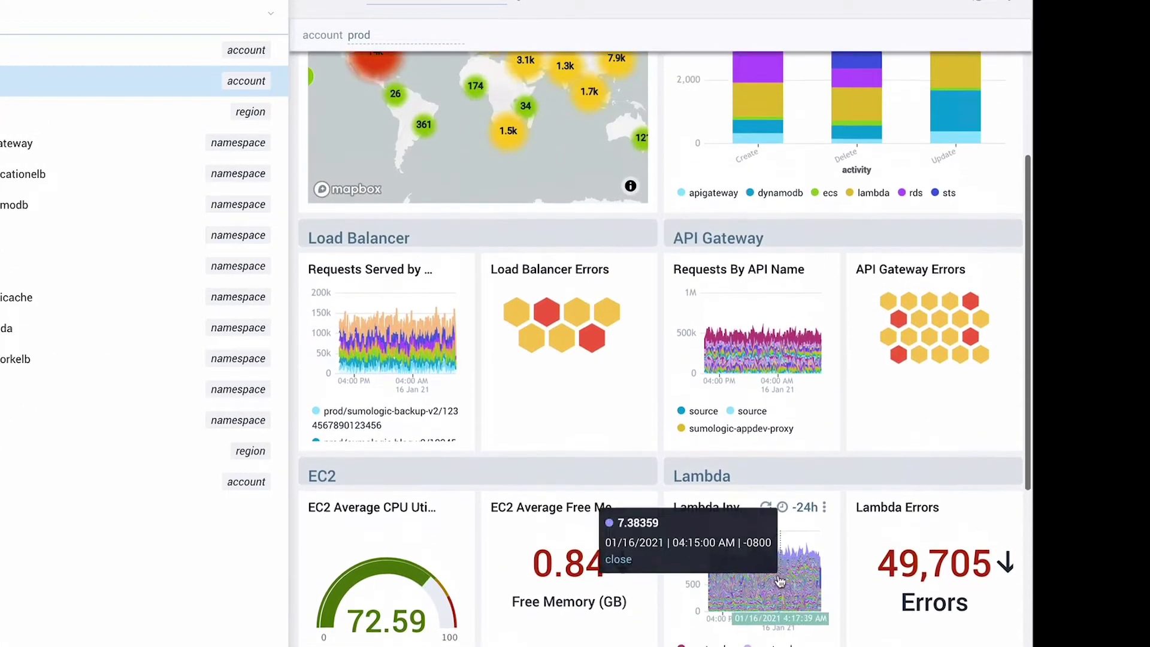
{"action": "mouse_move", "coordinate": [531, 353]}
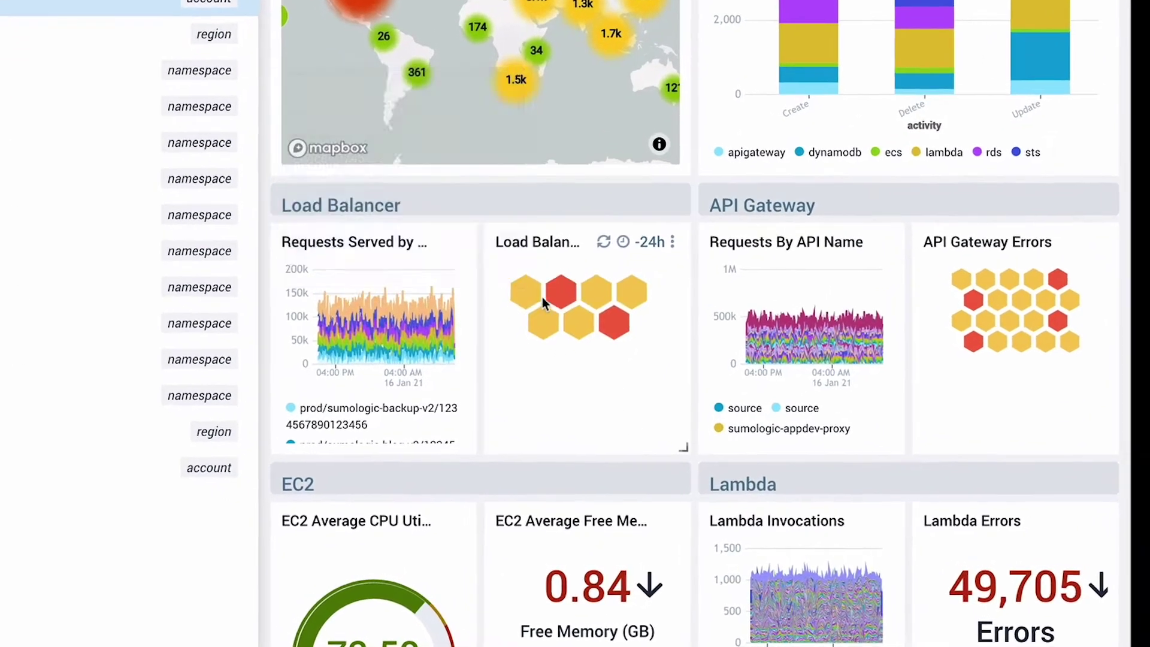
{"action": "left_click", "coordinate": [563, 287]}
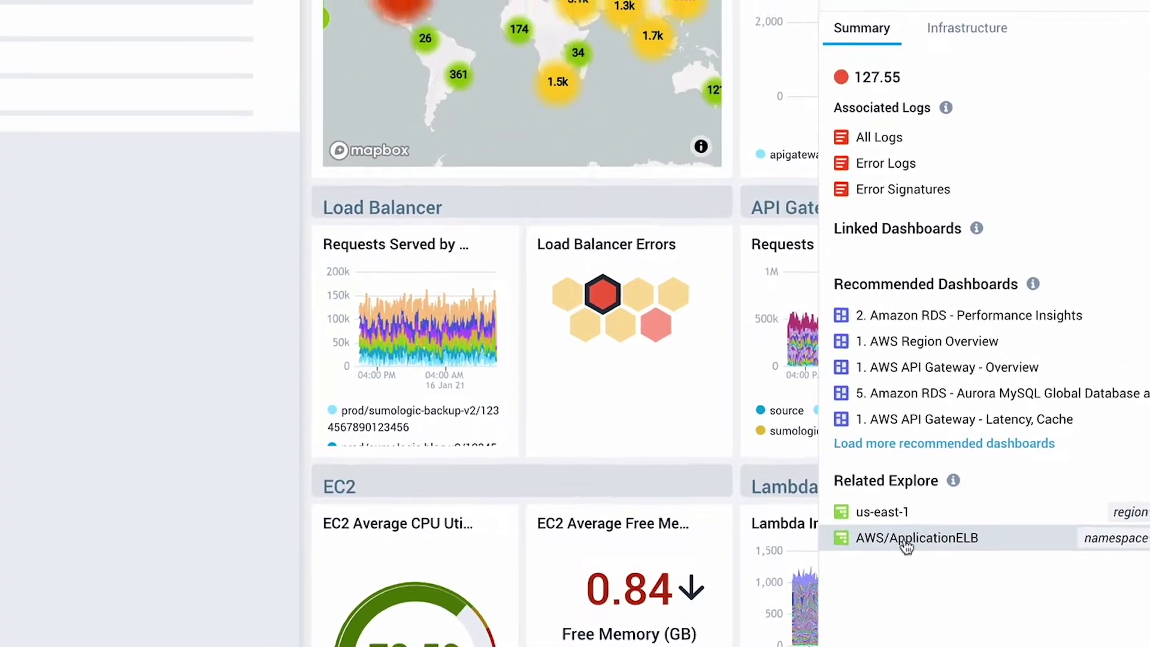
{"action": "left_click", "coordinate": [904, 532]}
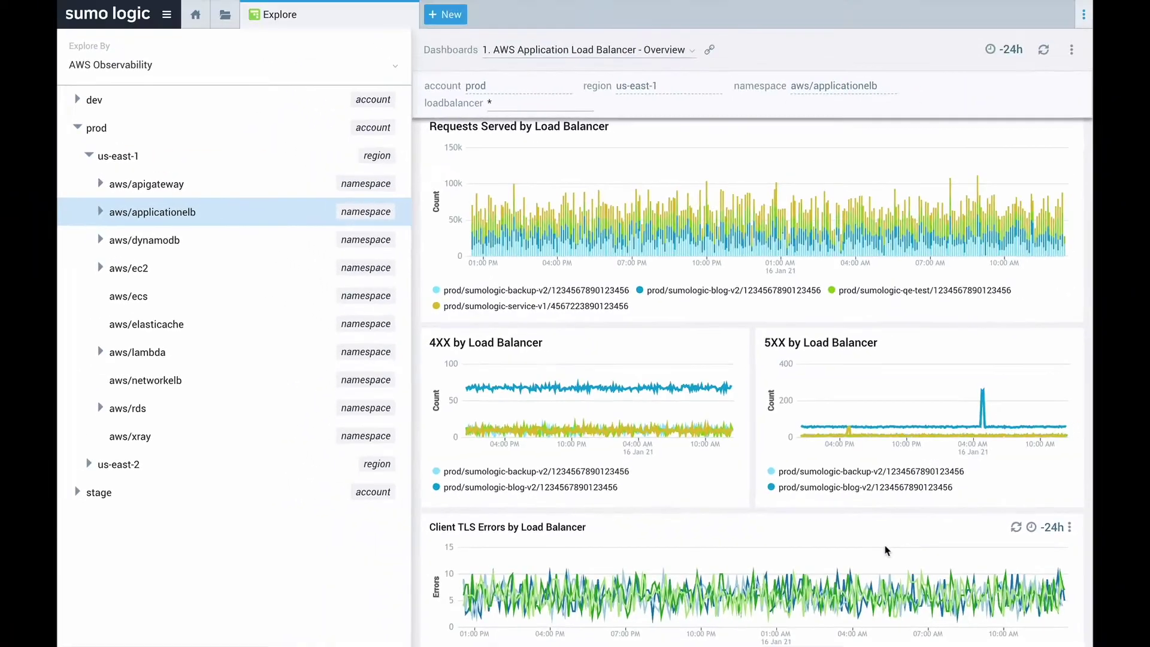
Open all logs associated with the sumologic-blog-v2 spike at 04:50 AM in the 5XX by Load Balancer chart
{"action": "scroll", "coordinate": [894, 544], "scroll_direction": "up", "scroll_amount": 9}
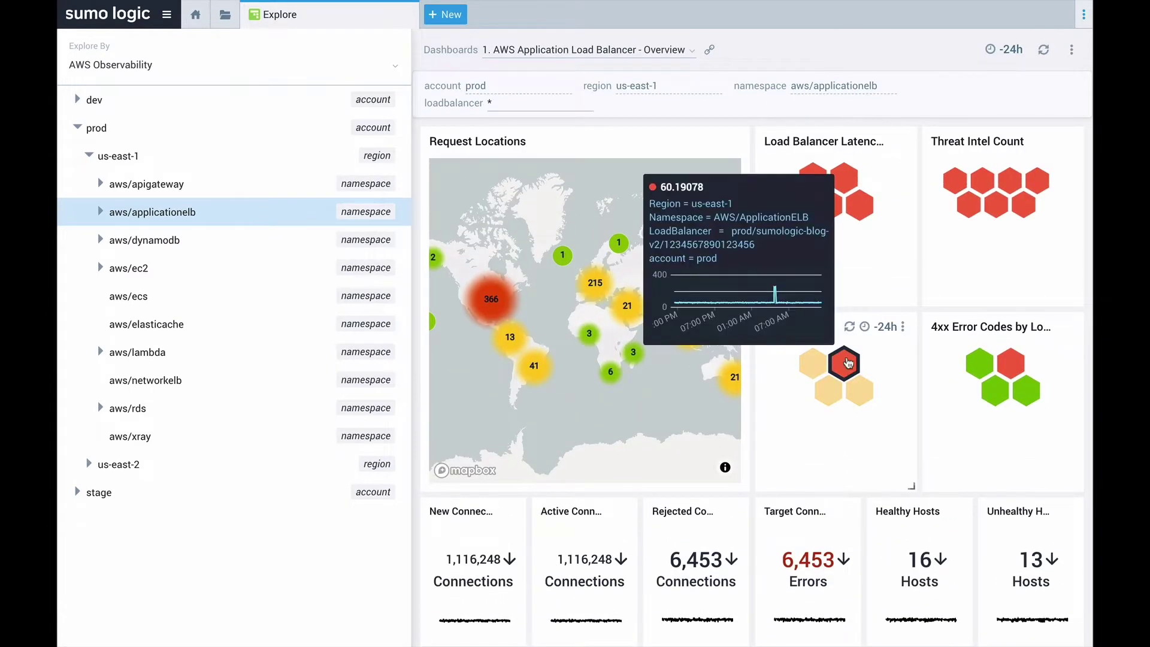
{"action": "mouse_move", "coordinate": [857, 390]}
{"action": "scroll", "coordinate": [858, 389], "scroll_direction": "down", "scroll_amount": 8}
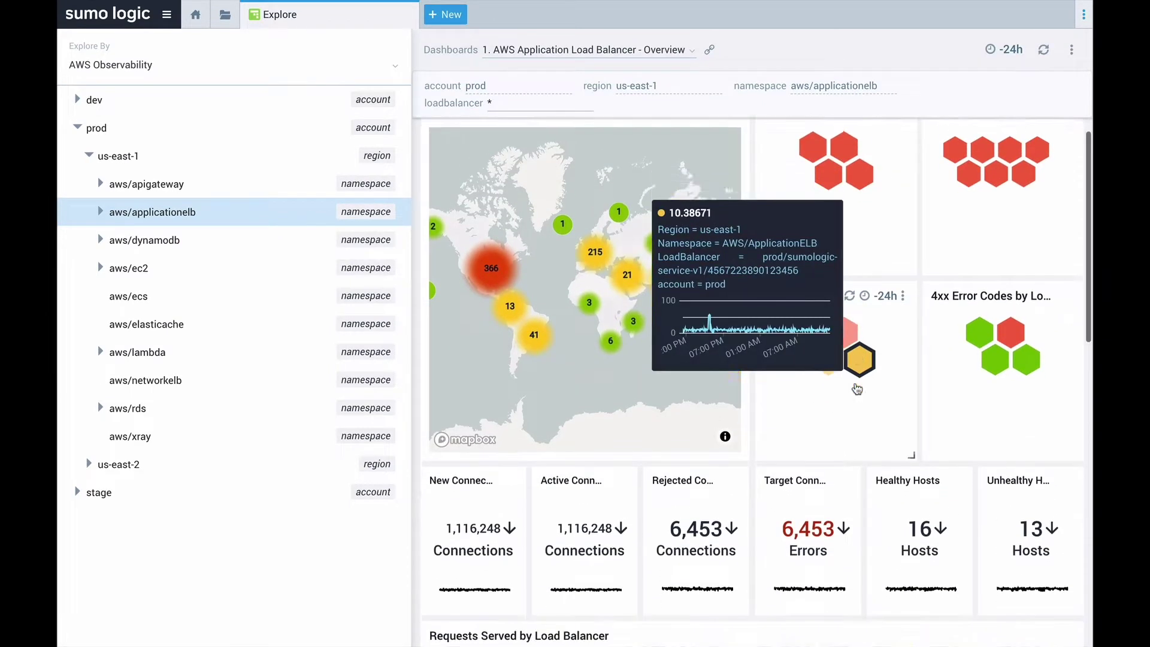
{"action": "scroll", "coordinate": [857, 388], "scroll_direction": "down", "scroll_amount": 2}
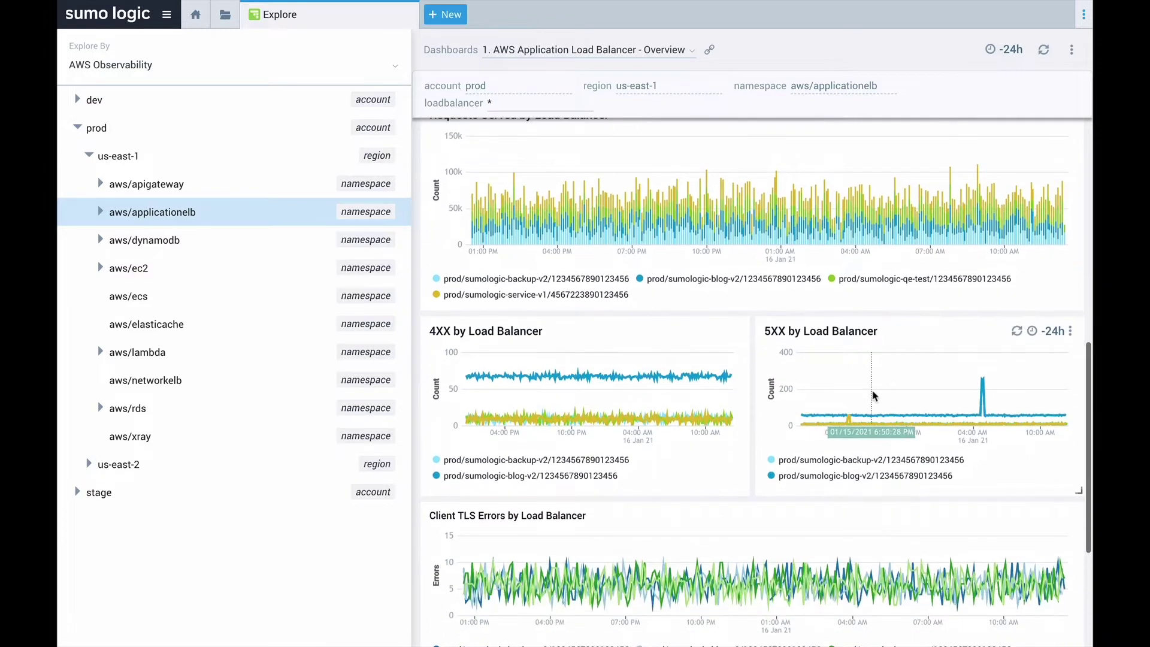
{"action": "mouse_move", "coordinate": [983, 396]}
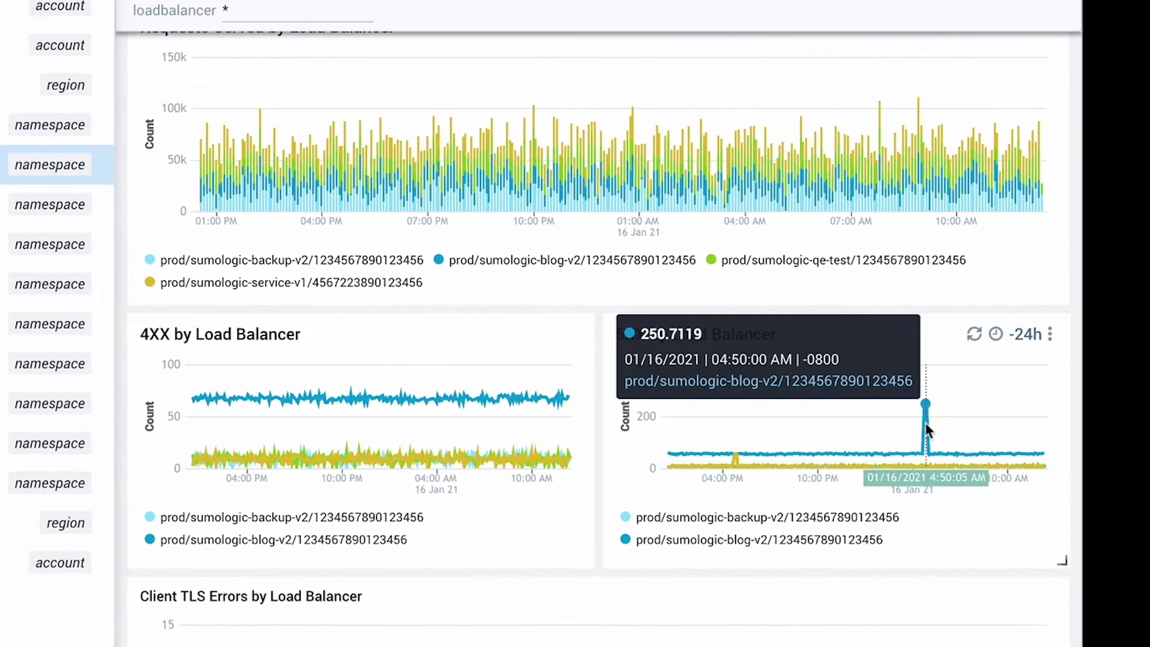
{"action": "left_click", "coordinate": [926, 414]}
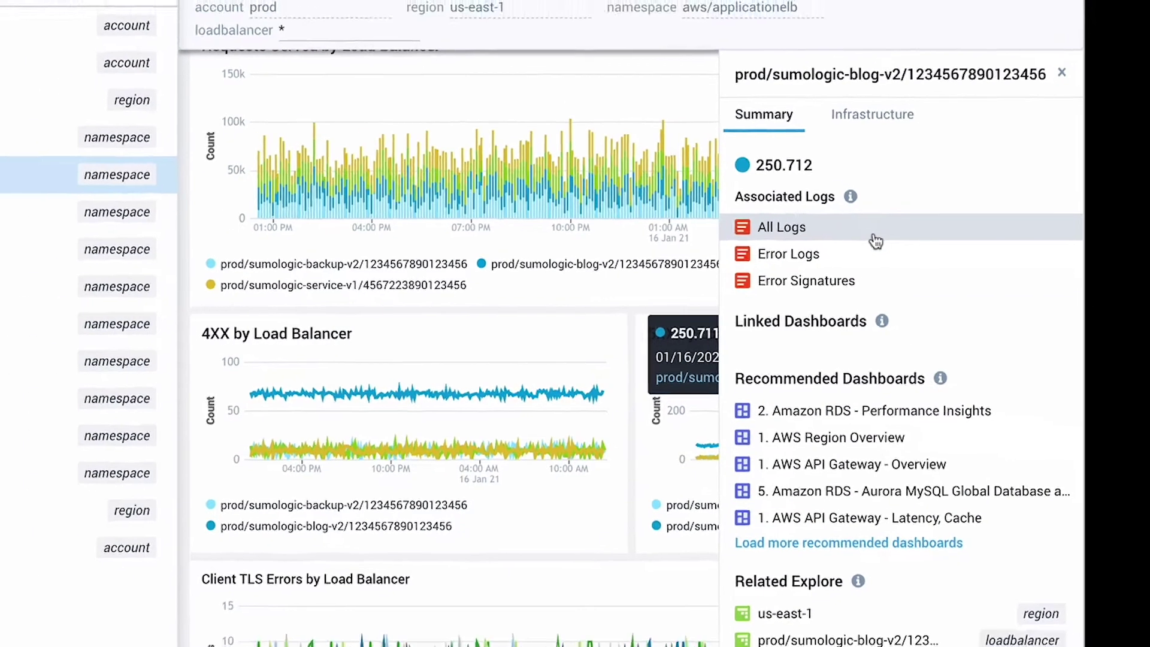
{"action": "left_click", "coordinate": [857, 231]}
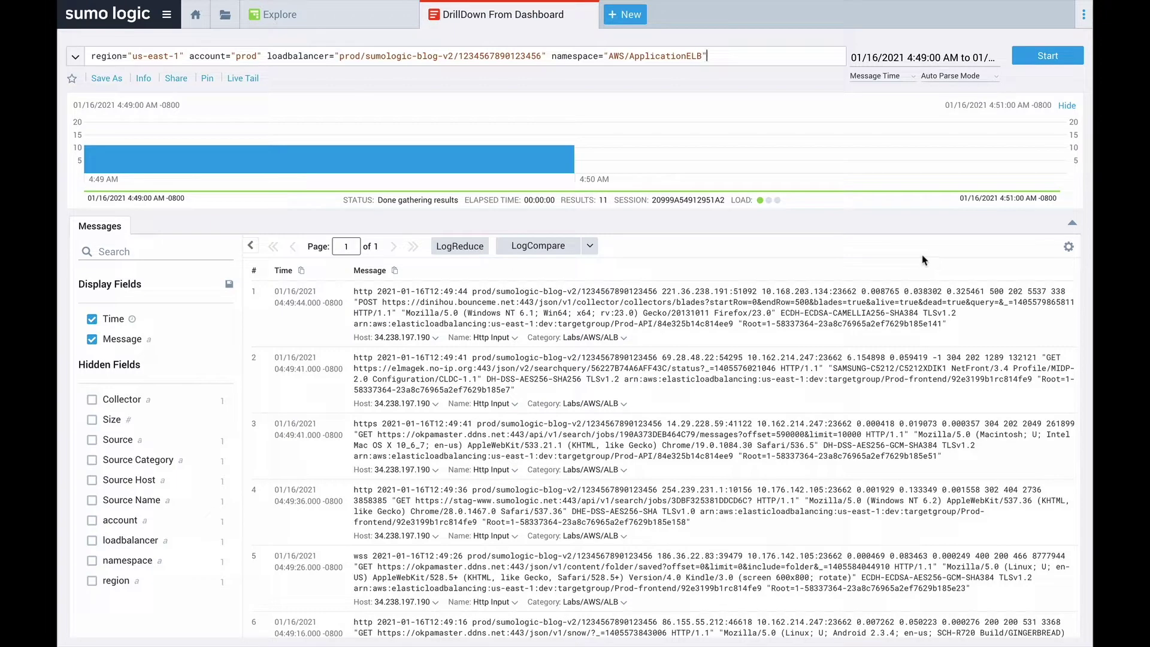
Return to the prod account, show its AWS Account Events of Interest dashboard and examine the plotted latency, throughput, bottleneck and error events
{"action": "left_click", "coordinate": [585, 16]}
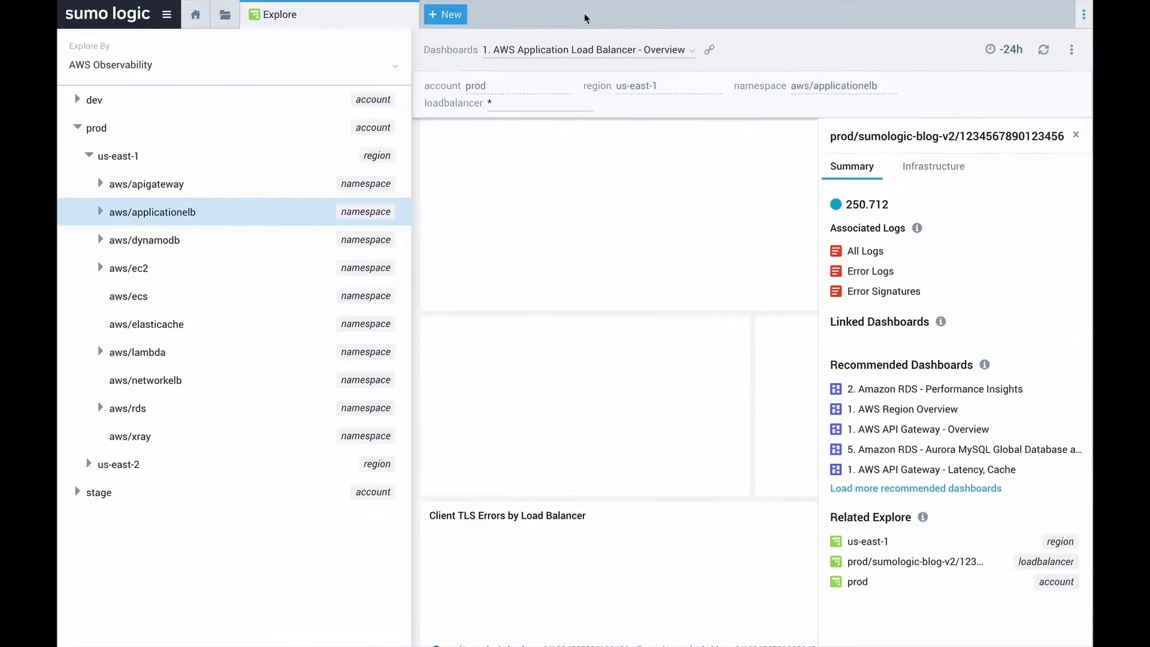
{"action": "left_click", "coordinate": [282, 140]}
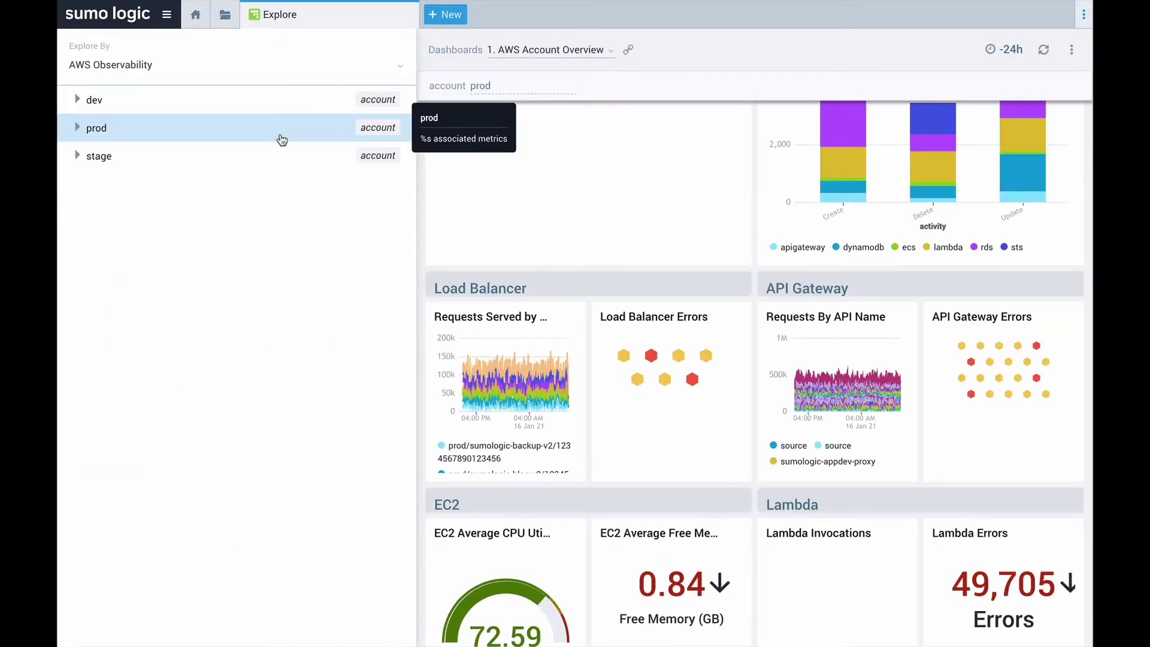
{"action": "left_click", "coordinate": [533, 53]}
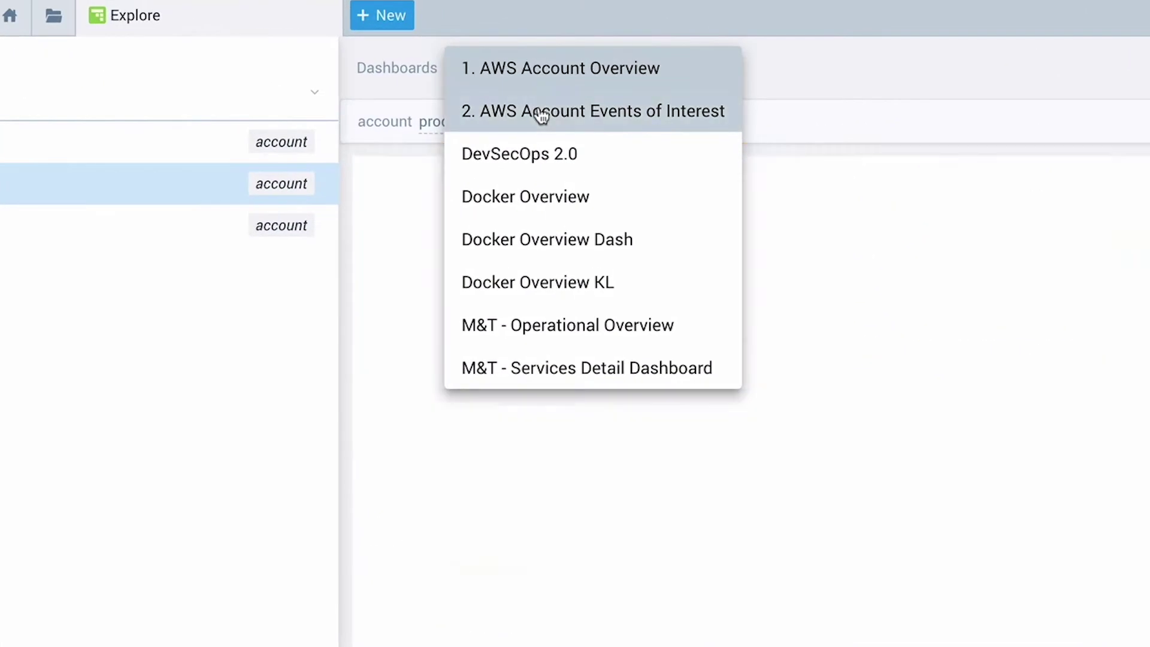
{"action": "left_click", "coordinate": [542, 114]}
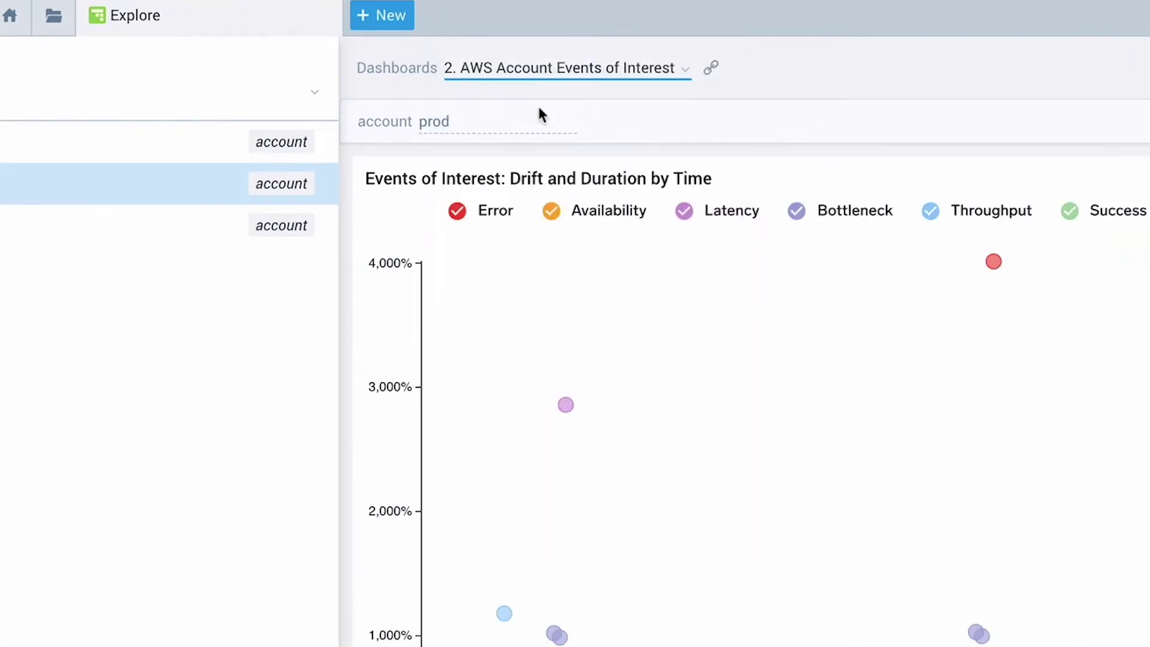
{"action": "mouse_move", "coordinate": [566, 405]}
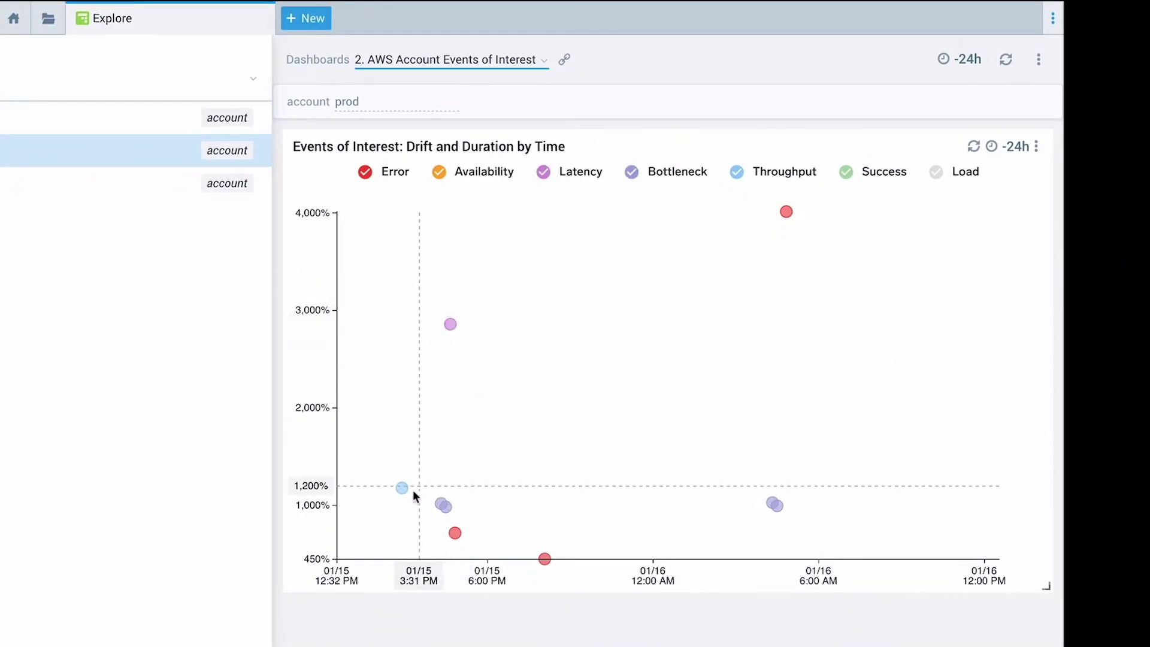
{"action": "mouse_move", "coordinate": [402, 491]}
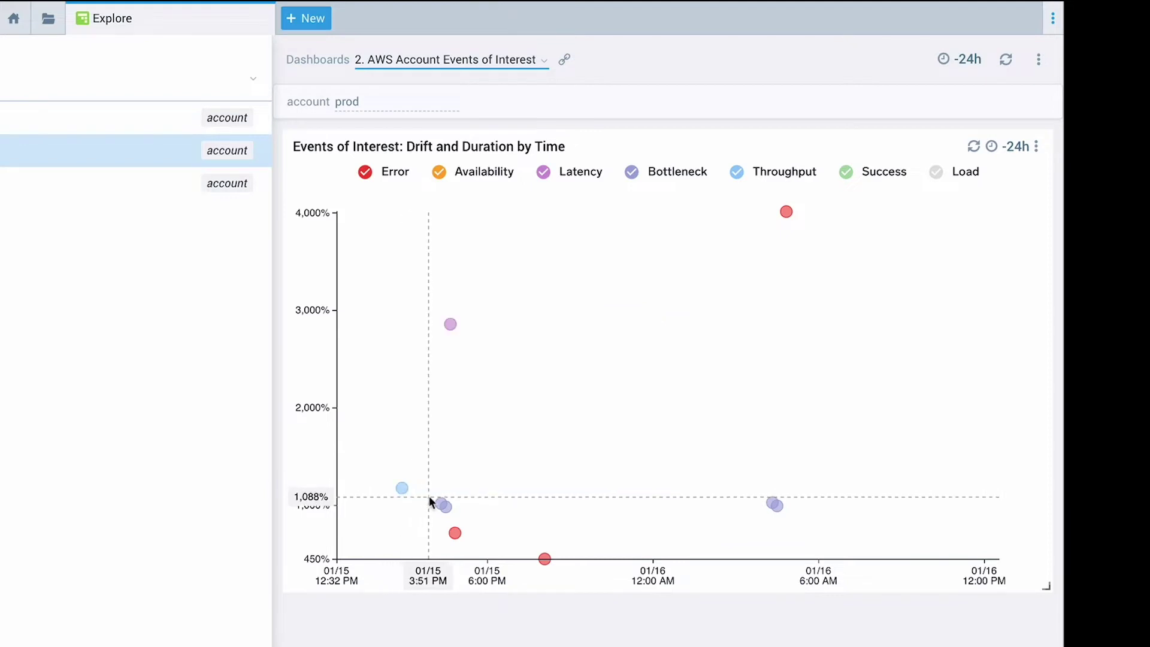
{"action": "mouse_move", "coordinate": [447, 507]}
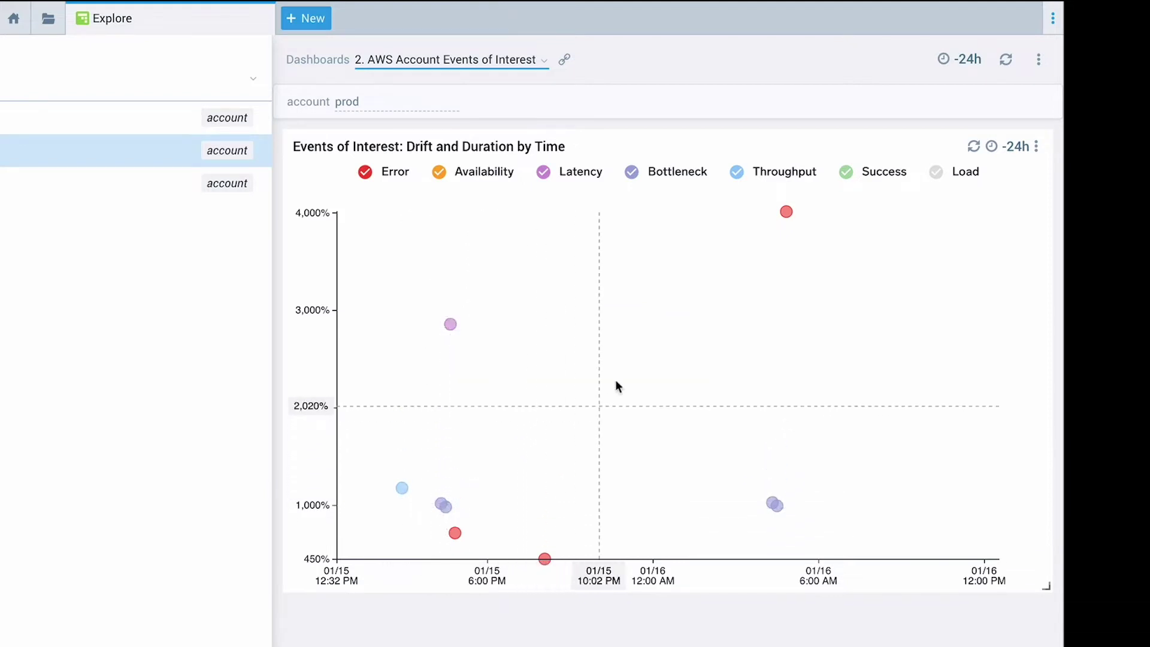
{"action": "mouse_move", "coordinate": [789, 213]}
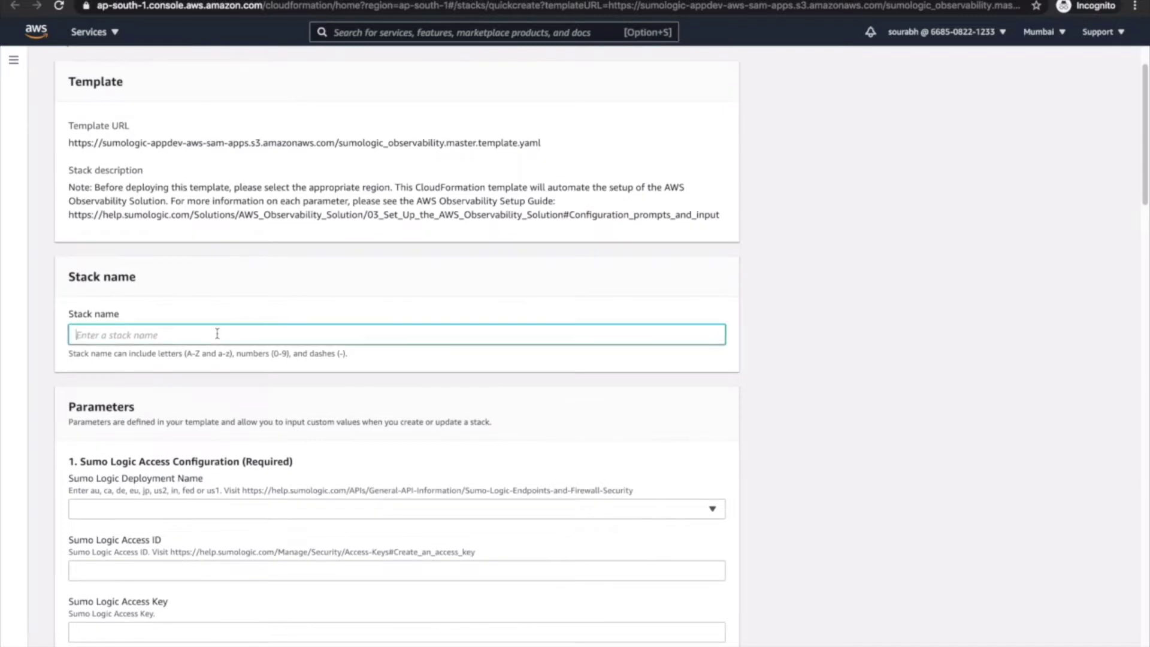
In the AWS CloudFormation stack form, name the stack aws-observability and choose us1 as the Sumo Logic deployment name
{"action": "type", "text": "aws-observability"}
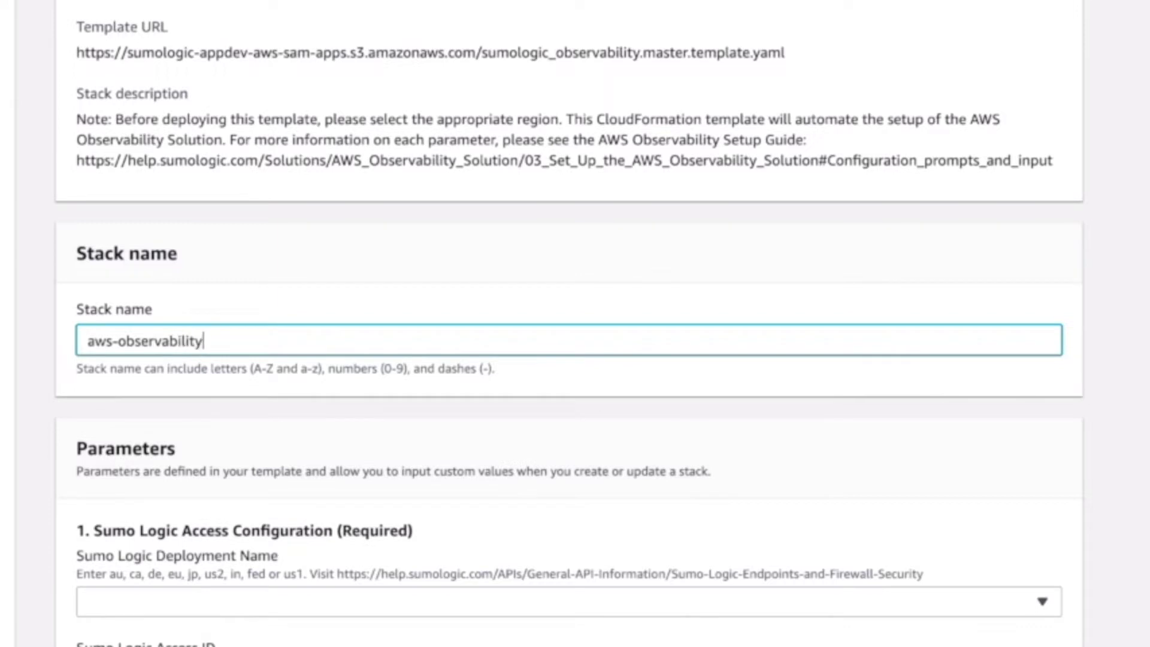
{"action": "scroll", "coordinate": [302, 236], "scroll_direction": "down", "scroll_amount": 4}
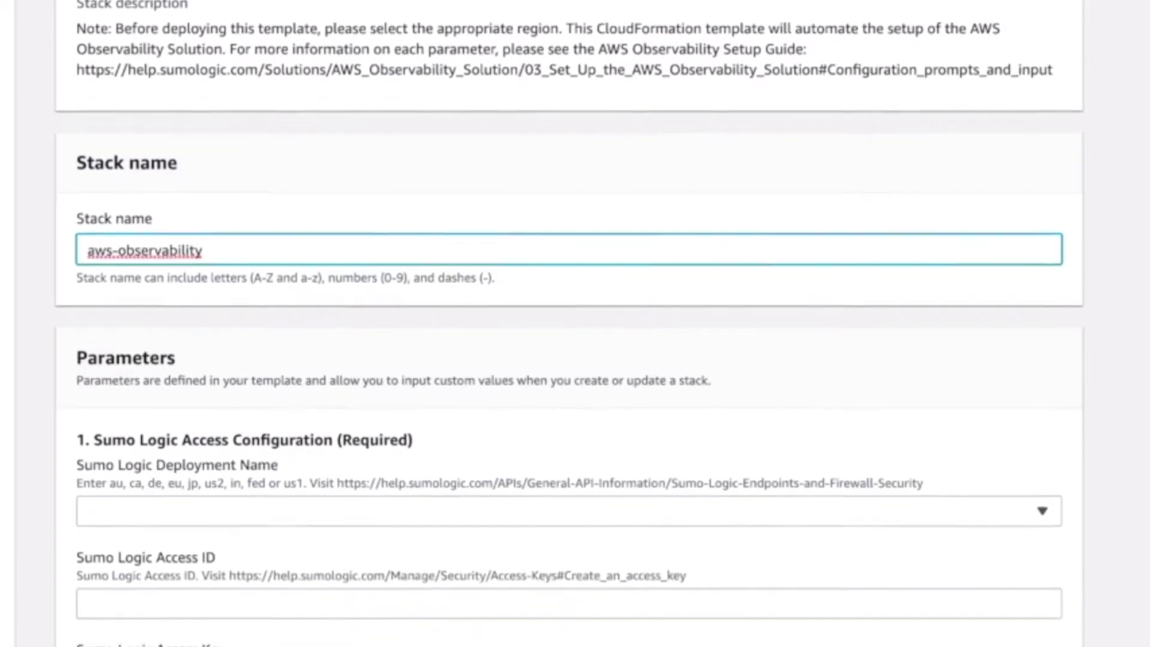
{"action": "left_click", "coordinate": [178, 368]}
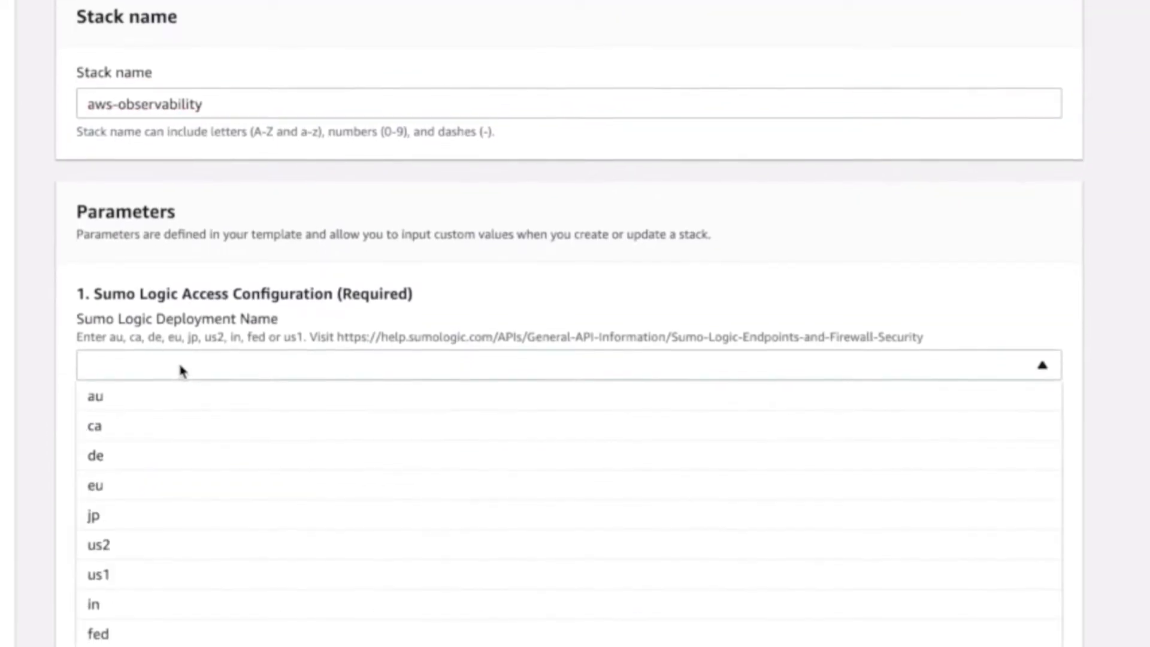
{"action": "left_click", "coordinate": [129, 570]}
Fill in the Sumo Logic access ID, access key and organization ID for the access configuration
{"action": "left_click", "coordinate": [113, 444]}
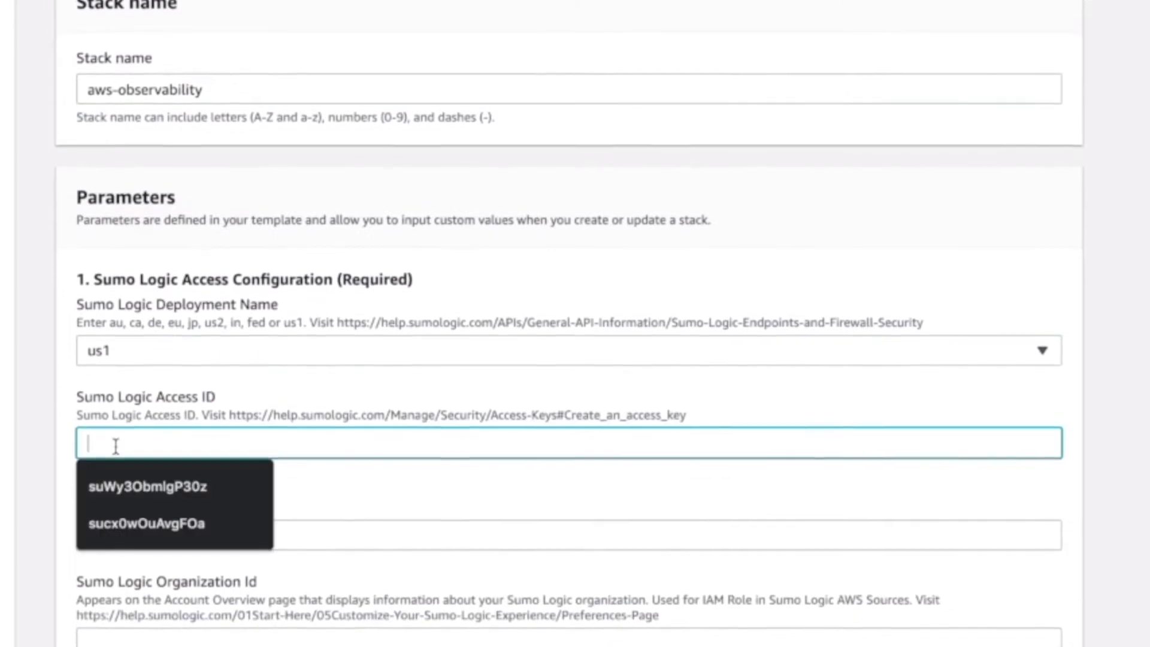
{"action": "type", "text": "v"}
{"action": "key", "text": "BackSpace"}
{"action": "key", "text": "ctrl+v"}
{"action": "left_click", "coordinate": [185, 520]}
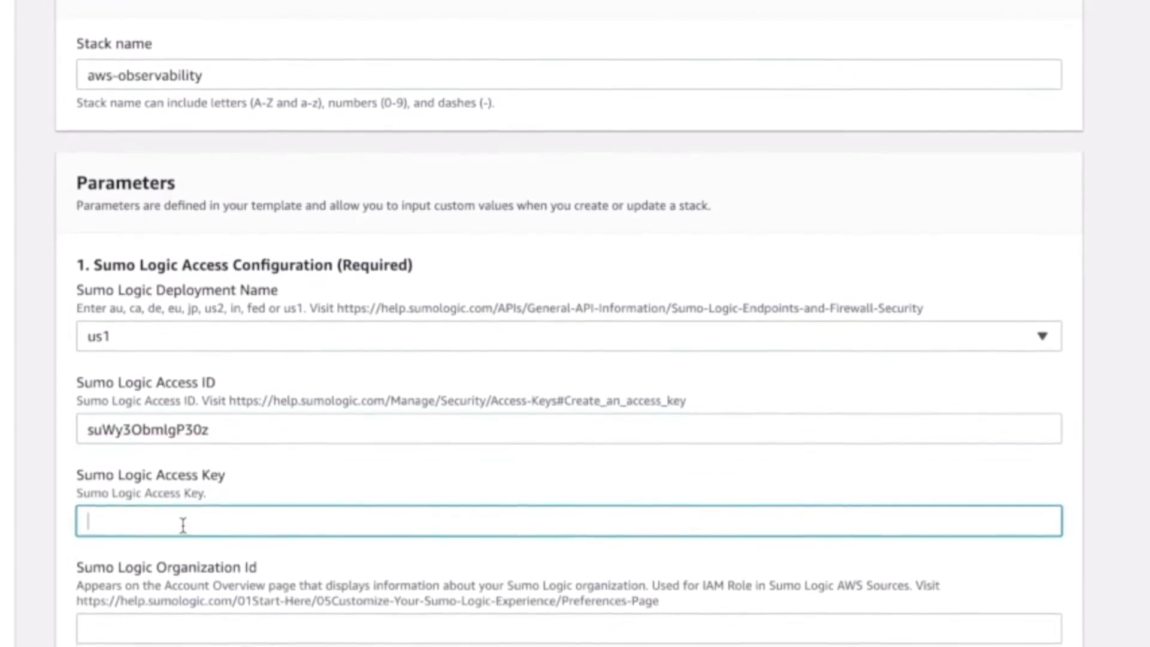
{"action": "key", "text": "ctrl+v"}
{"action": "left_click", "coordinate": [180, 623]}
{"action": "key", "text": "ctrl+v"}
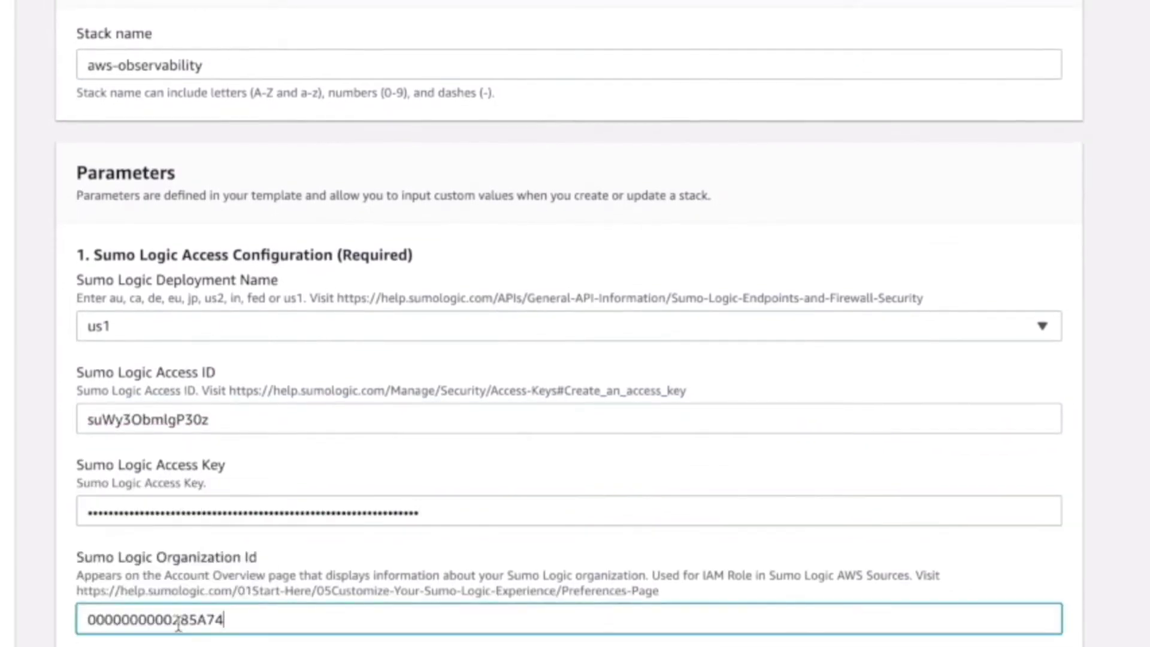
Choose true for deleting Sumo Logic resources with the stack and set the AWS account alias to test
{"action": "scroll", "coordinate": [178, 623], "scroll_direction": "down", "scroll_amount": 2}
{"action": "scroll", "coordinate": [178, 623], "scroll_direction": "down", "scroll_amount": 3}
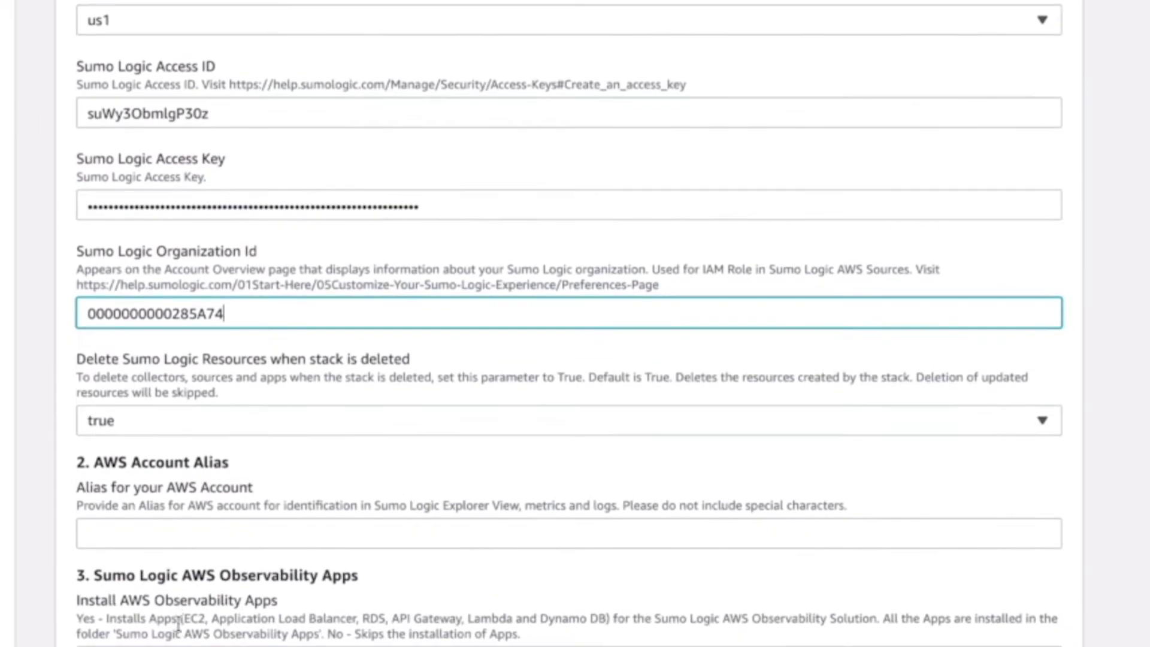
{"action": "left_click", "coordinate": [146, 429]}
{"action": "left_click", "coordinate": [123, 461]}
{"action": "scroll", "coordinate": [126, 444], "scroll_direction": "down", "scroll_amount": 2}
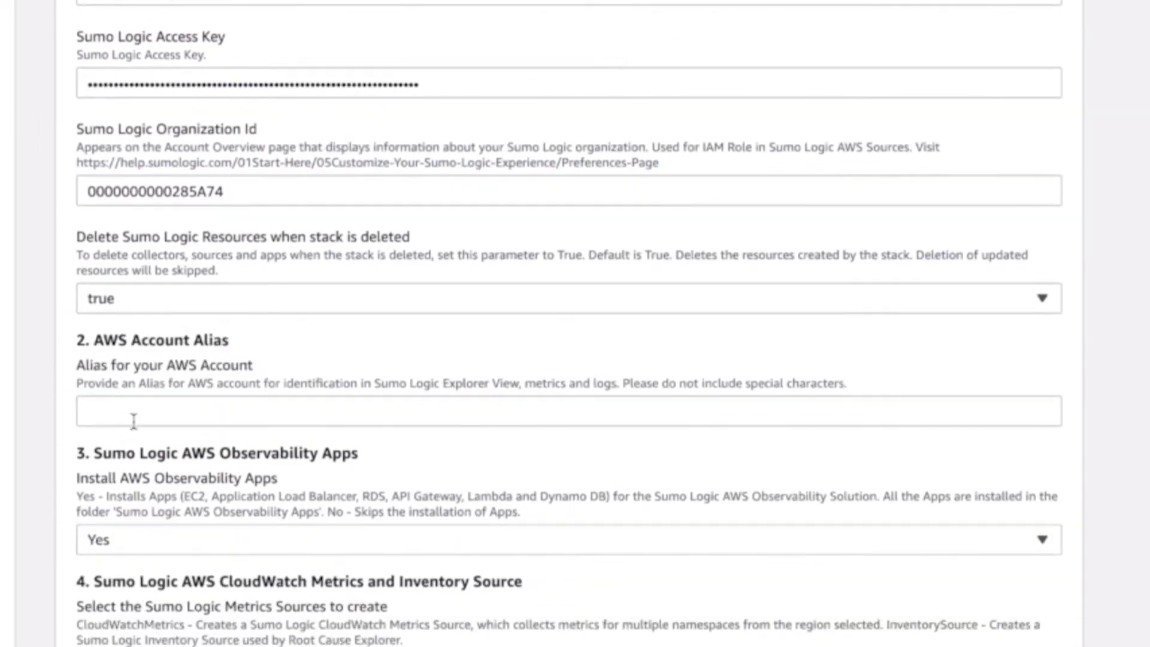
{"action": "left_click", "coordinate": [139, 411]}
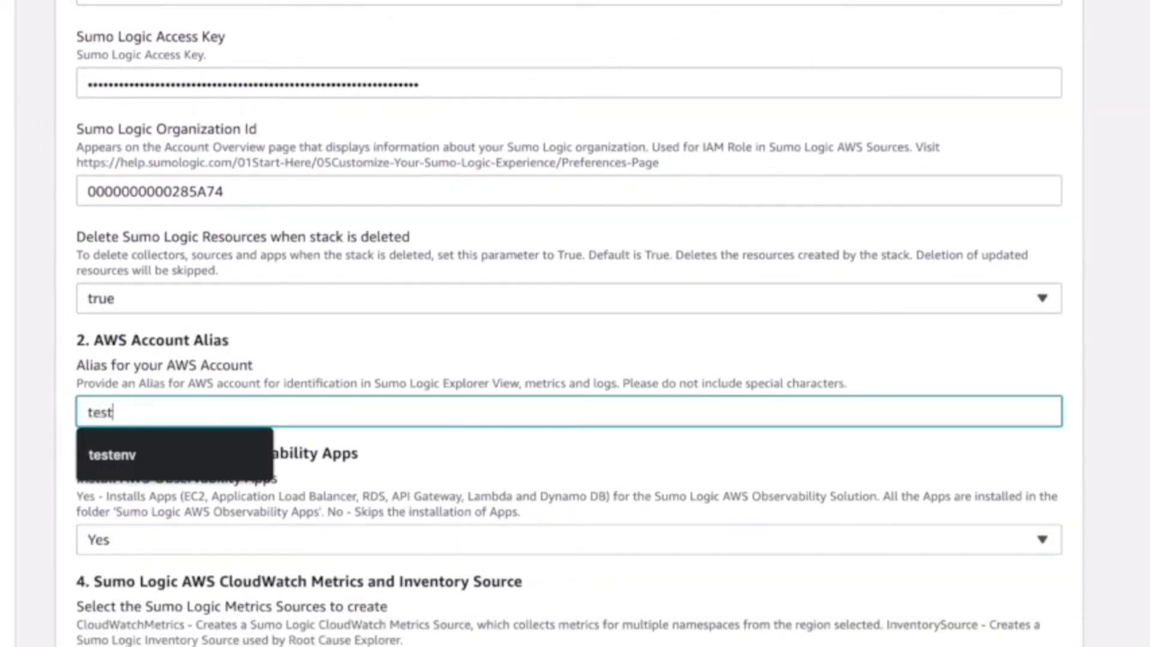
{"action": "left_click", "coordinate": [65, 413]}
Choose Yes for installing the AWS Observability apps
{"action": "scroll", "coordinate": [64, 411], "scroll_direction": "down", "scroll_amount": 4}
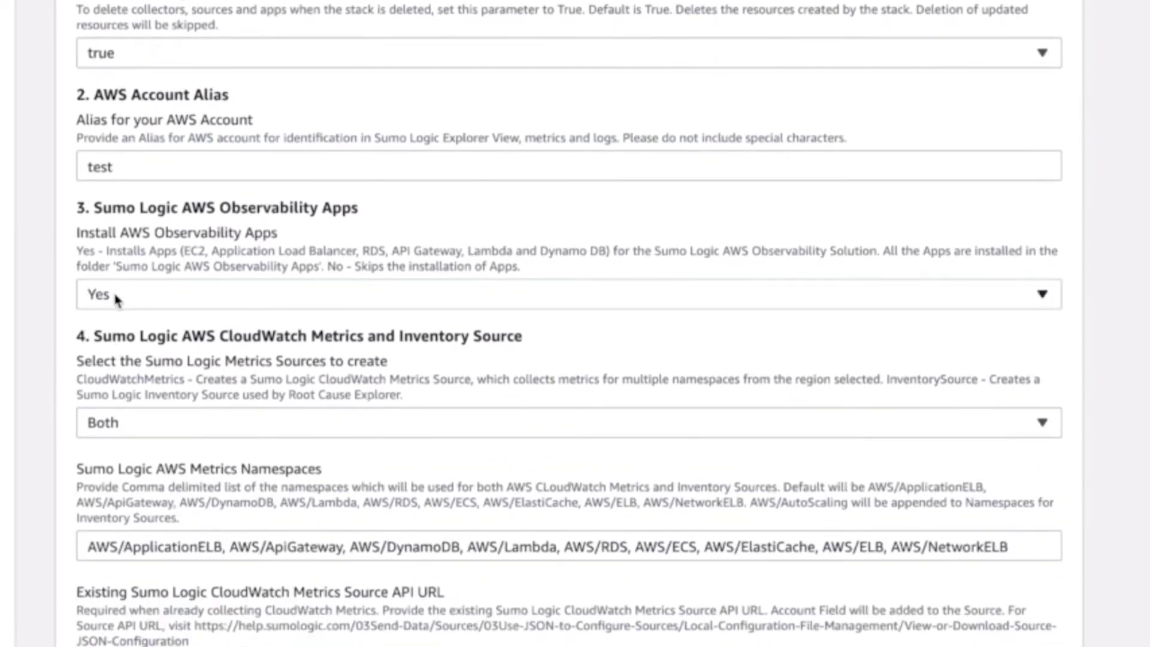
{"action": "left_click", "coordinate": [117, 300]}
{"action": "left_click", "coordinate": [137, 331]}
Set the Sumo Logic metrics sources to create to None and activate the existing CloudWatch metrics source API URL field
{"action": "scroll", "coordinate": [137, 331], "scroll_direction": "down", "scroll_amount": 2}
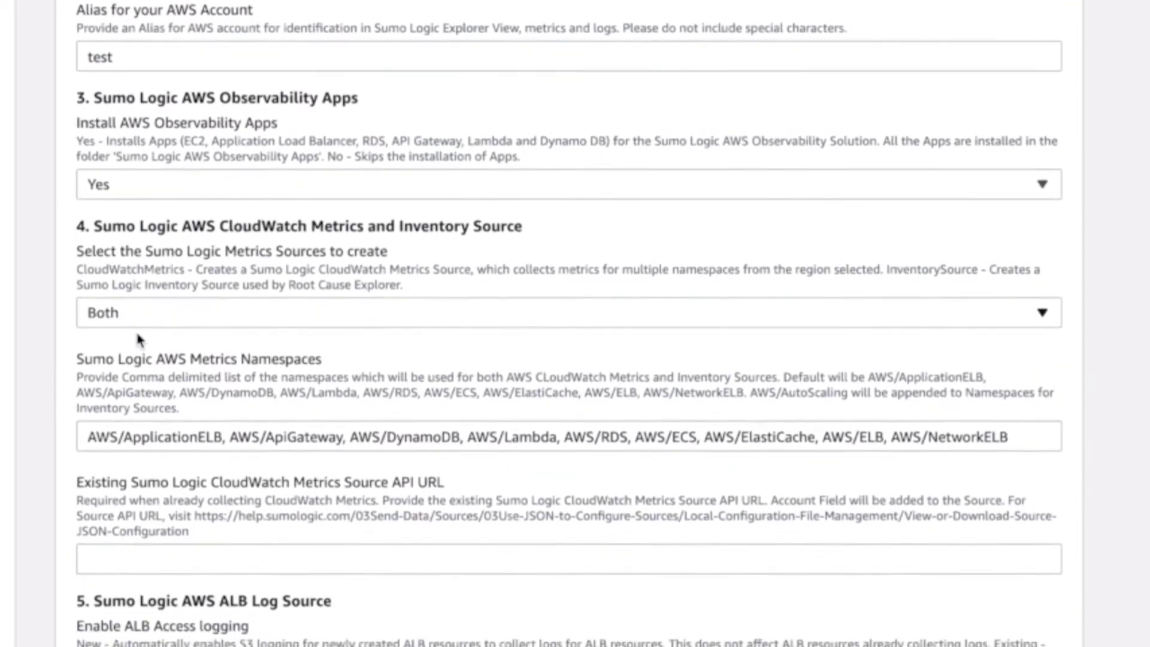
{"action": "left_click", "coordinate": [171, 320]}
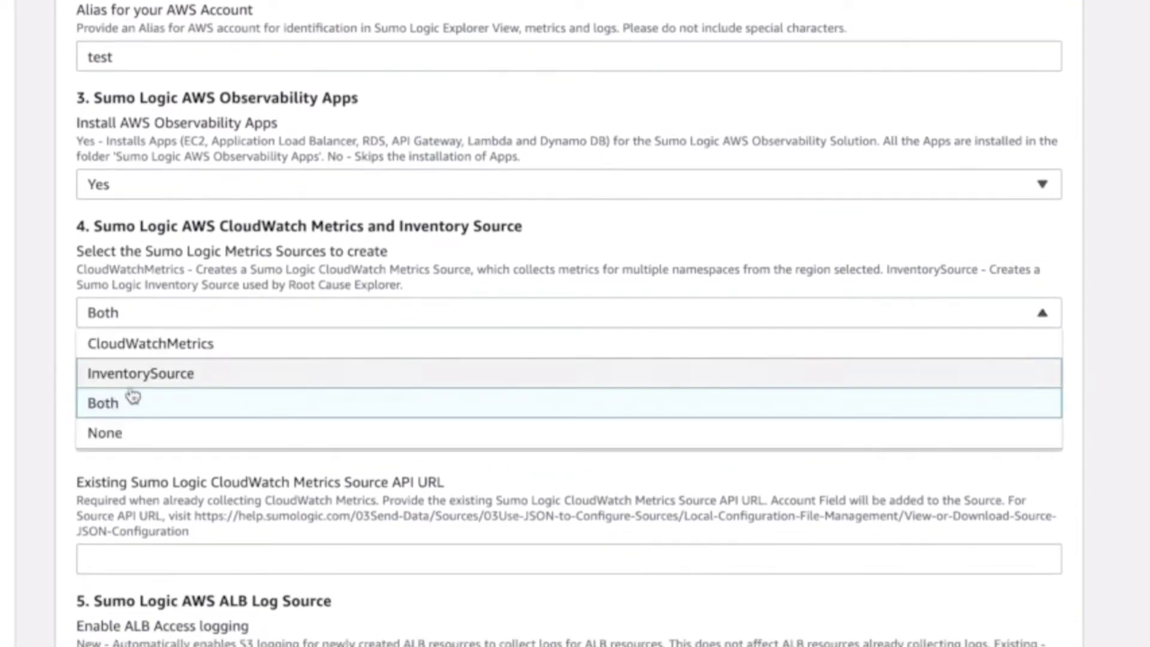
{"action": "left_click", "coordinate": [120, 440]}
{"action": "scroll", "coordinate": [114, 473], "scroll_direction": "down", "scroll_amount": 1}
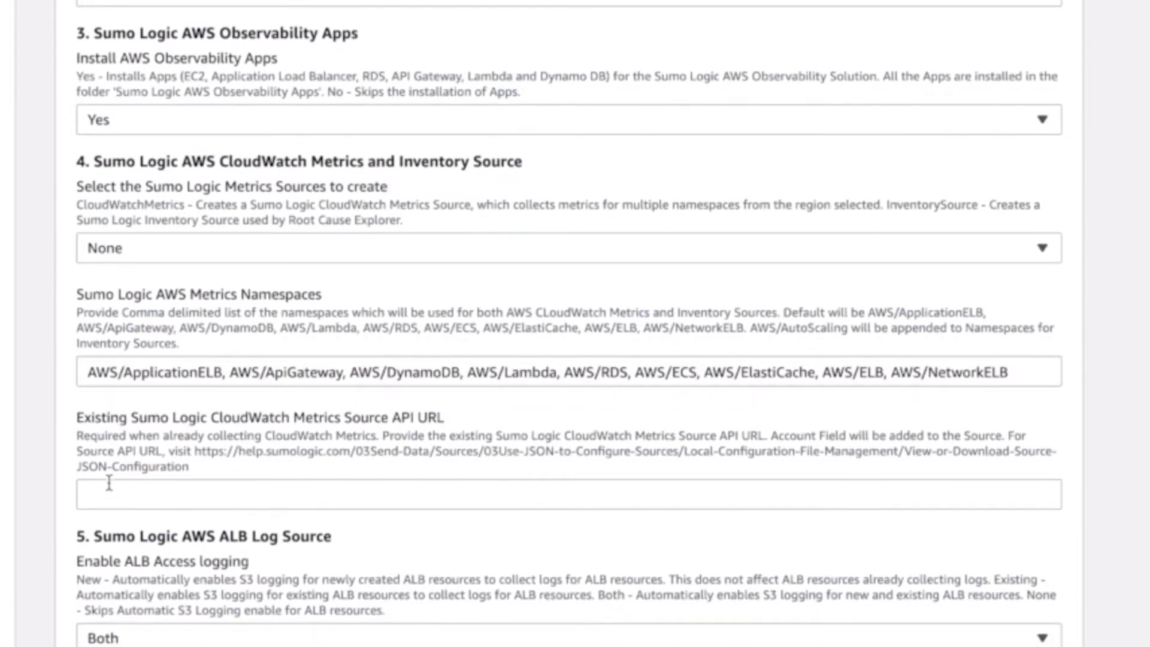
{"action": "left_click", "coordinate": [109, 494]}
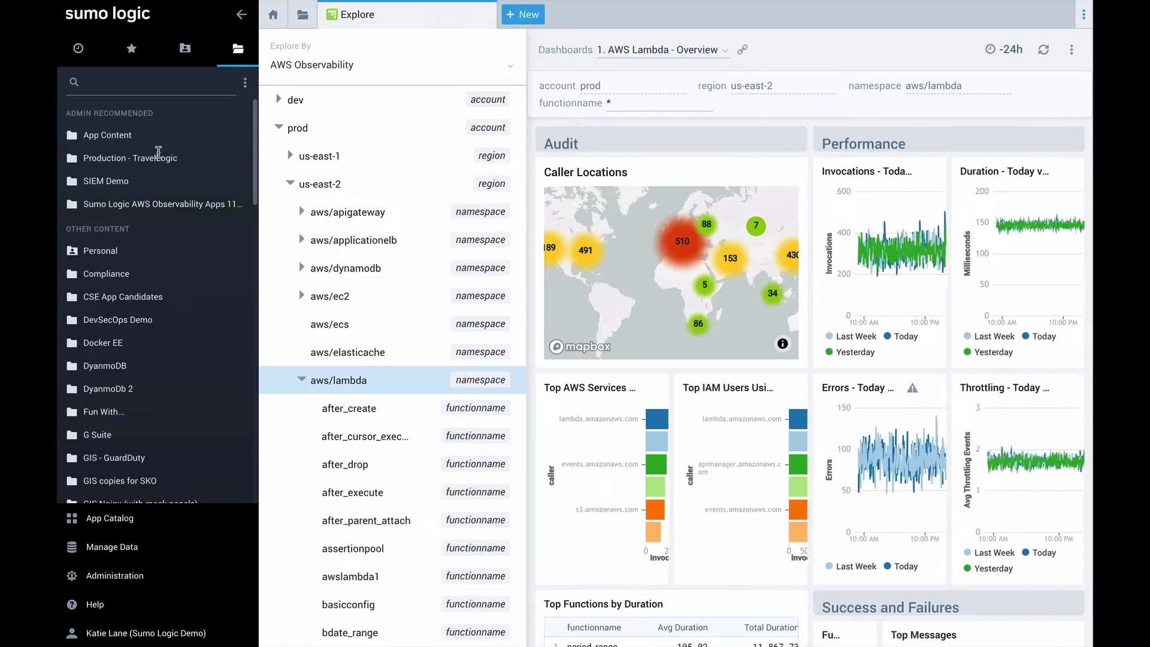
Open the data collection page and search the collectors and sources for aws
{"action": "left_click", "coordinate": [150, 547]}
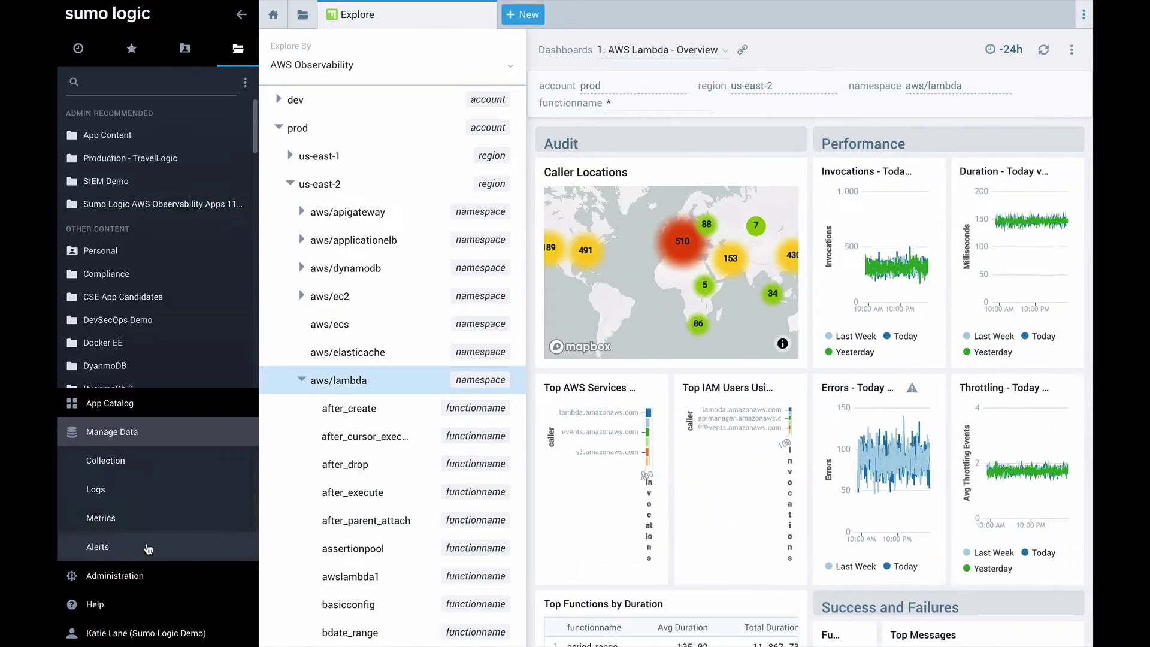
{"action": "left_click", "coordinate": [150, 463]}
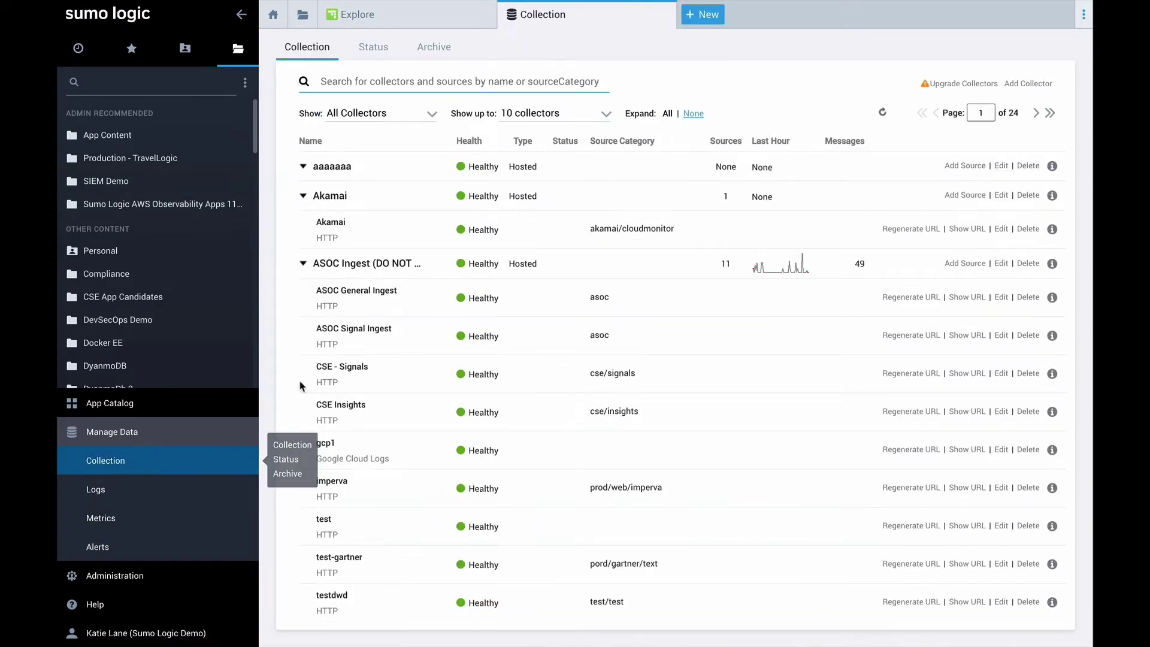
{"action": "left_click", "coordinate": [359, 82]}
{"action": "type", "text": "aws"}
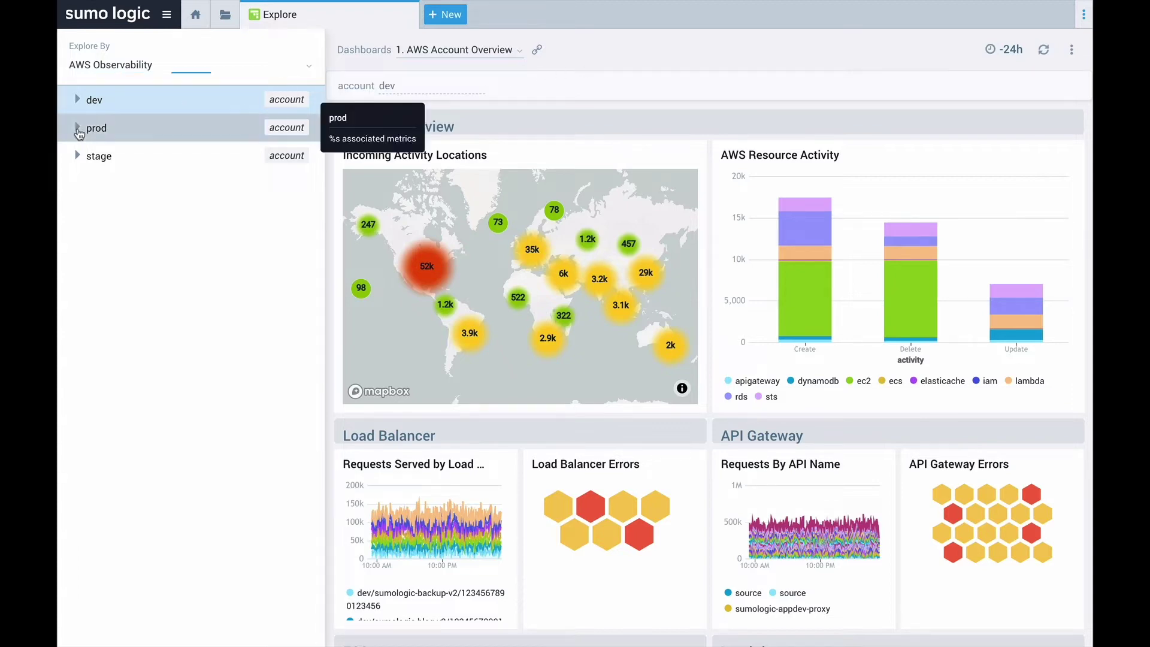
Open the prod account's AWS Account Overview, zoom in on the incoming activity map and review the service panels
{"action": "left_click", "coordinate": [78, 129]}
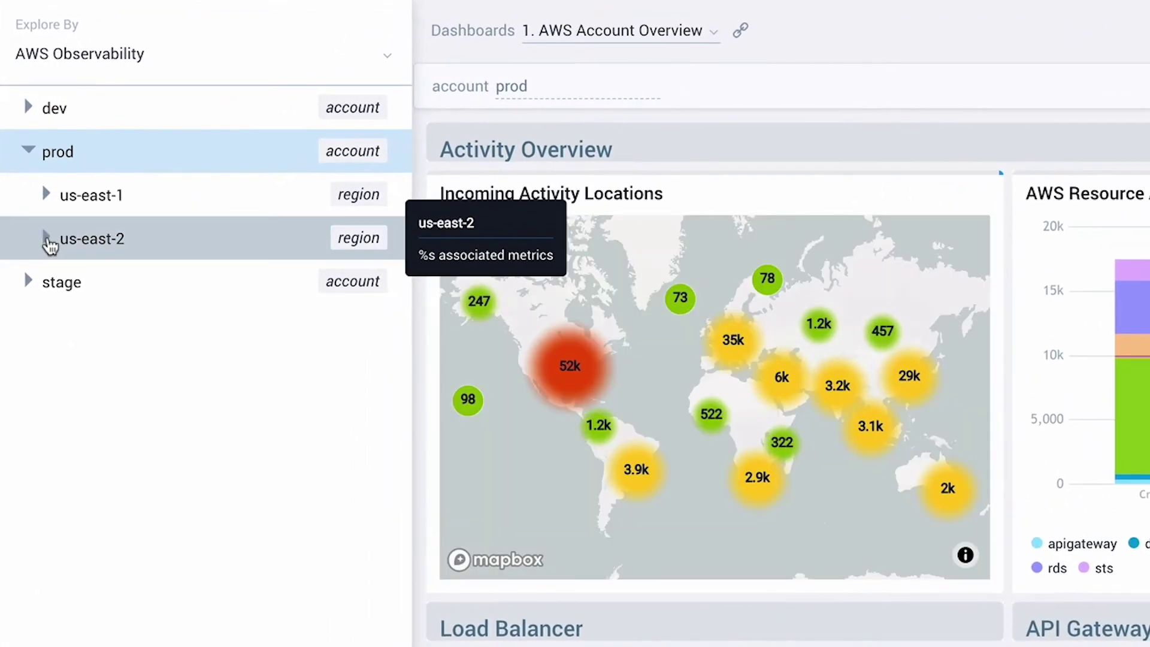
{"action": "left_click", "coordinate": [72, 211]}
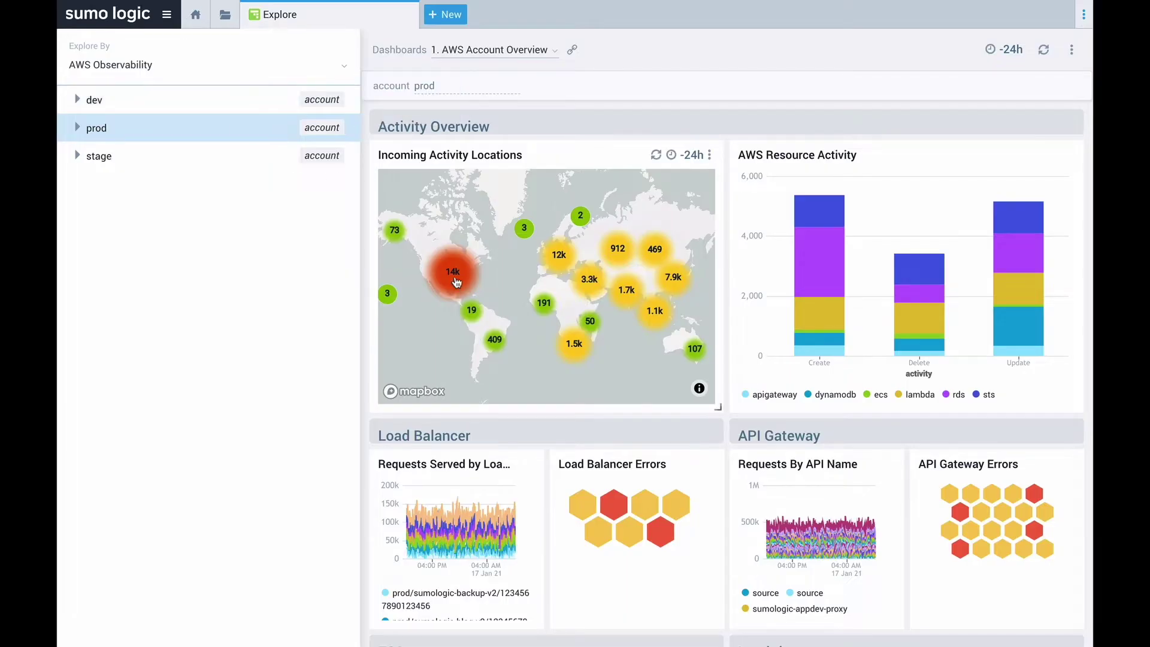
{"action": "double_click", "coordinate": [456, 282]}
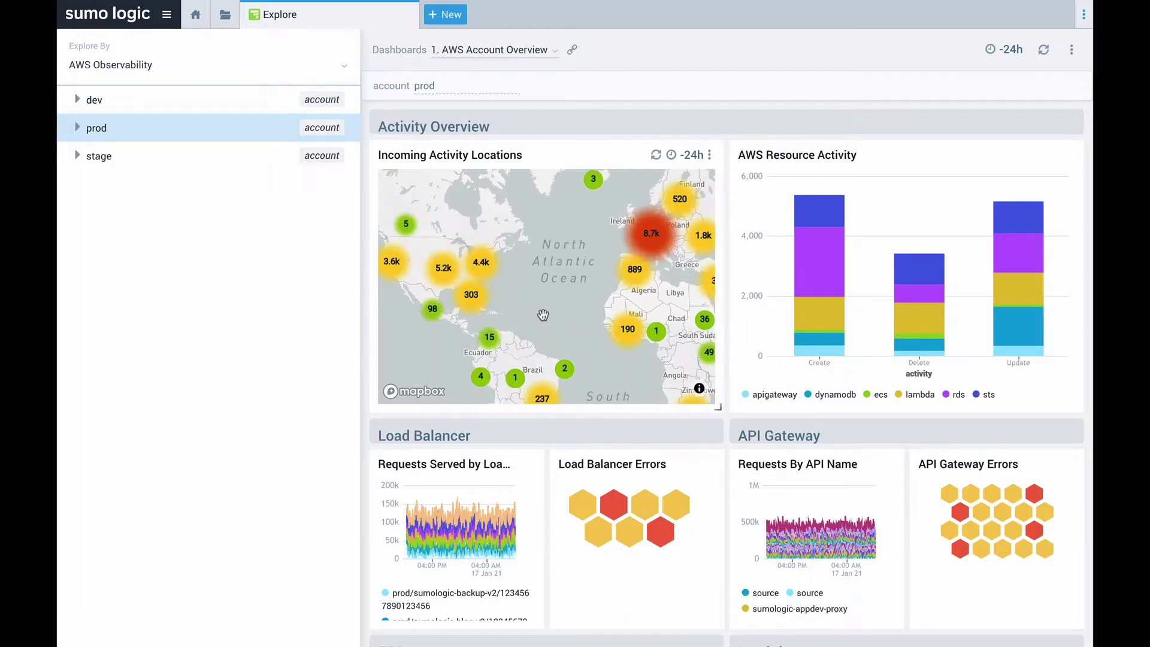
{"action": "scroll", "coordinate": [699, 419], "scroll_direction": "down", "scroll_amount": 8}
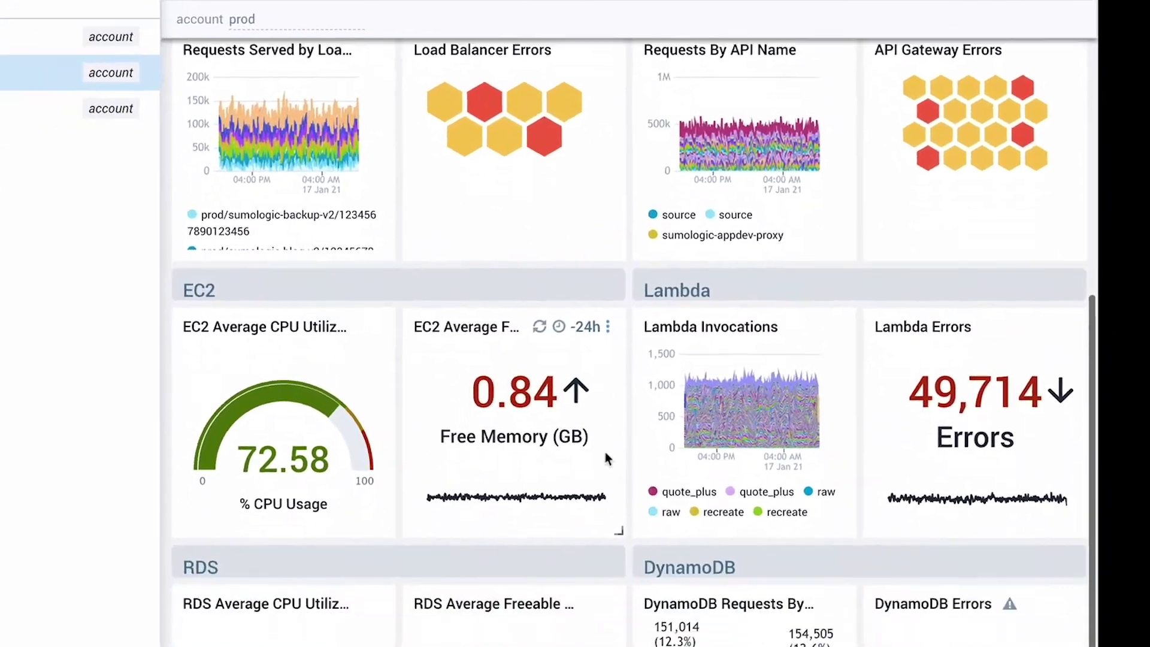
{"action": "scroll", "coordinate": [605, 451], "scroll_direction": "up", "scroll_amount": 8}
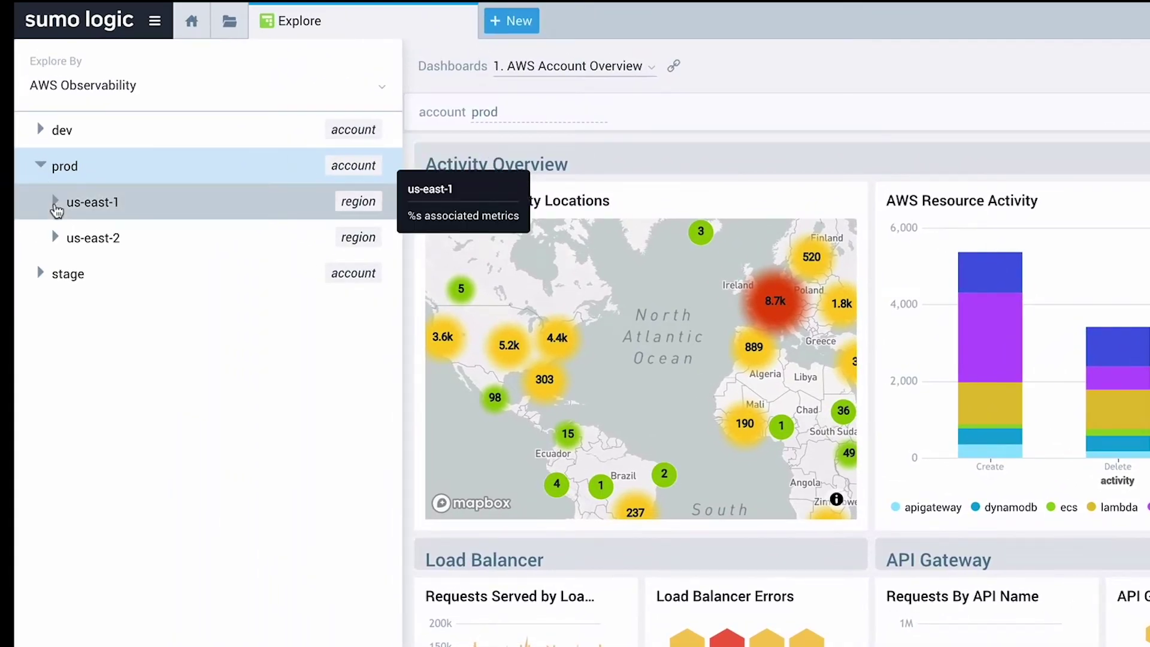
Open the aws/ec2 overview for prod's us-east-1 region and inspect the instances with high CPU and memory utilization
{"action": "left_click", "coordinate": [0, 154]}
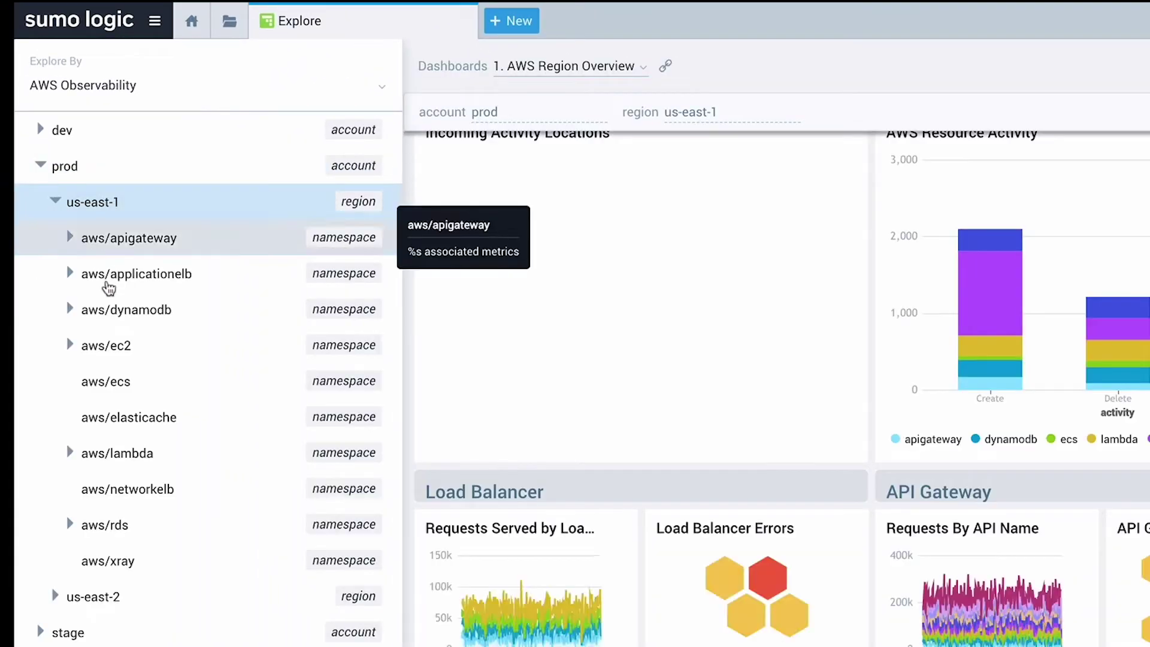
{"action": "left_click", "coordinate": [135, 358]}
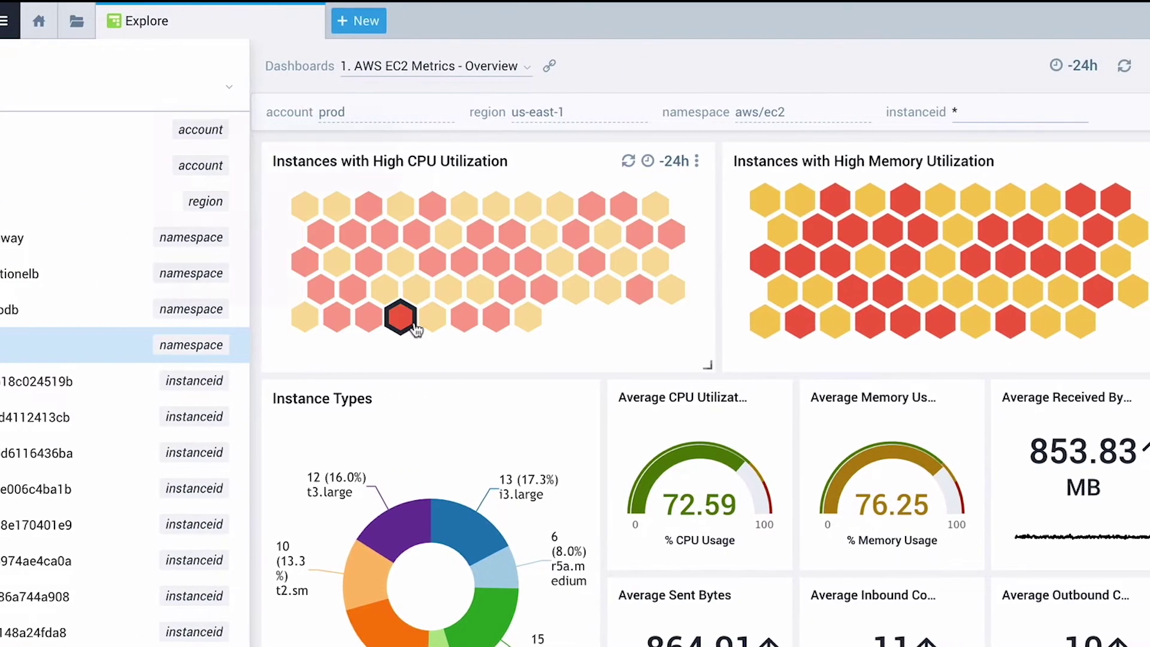
{"action": "mouse_move", "coordinate": [603, 326]}
{"action": "mouse_move", "coordinate": [459, 326]}
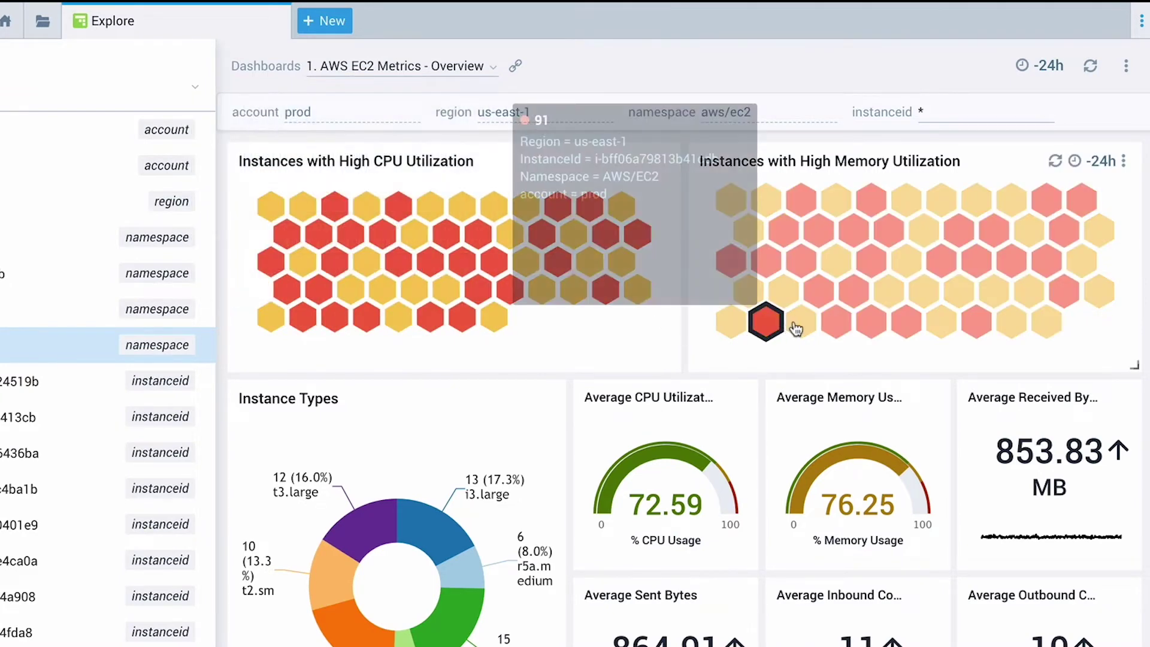
Open the details of an instance with high memory utilization, go to its related instance dashboard and review the EC2 metrics summary
{"action": "left_click", "coordinate": [855, 304]}
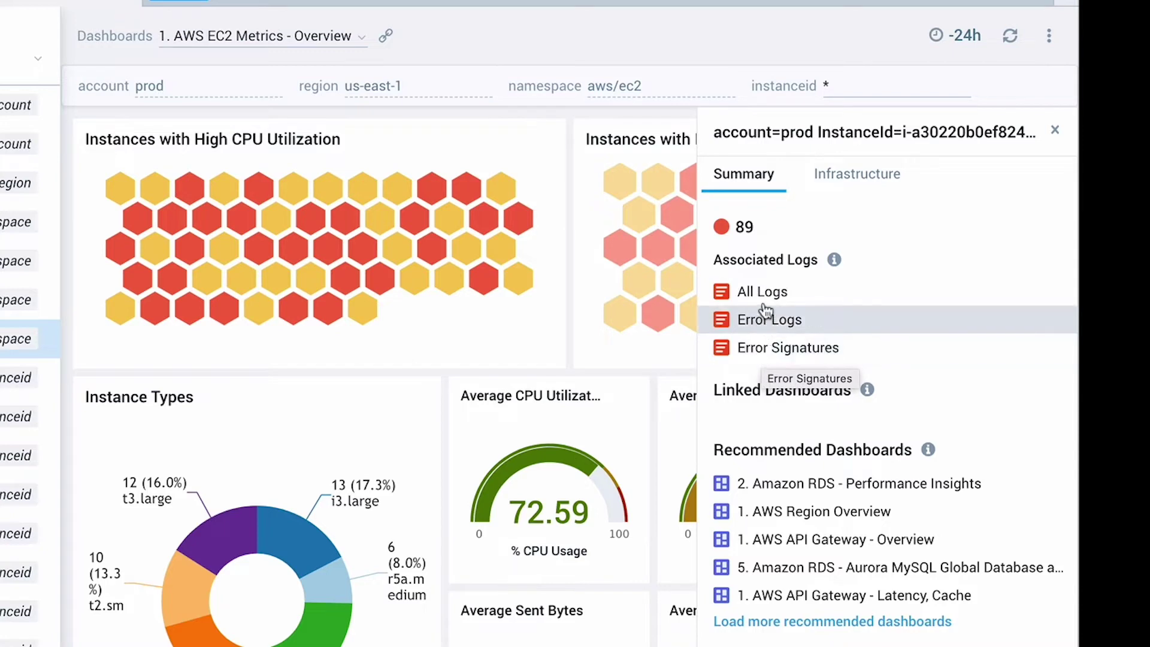
{"action": "left_click", "coordinate": [766, 303]}
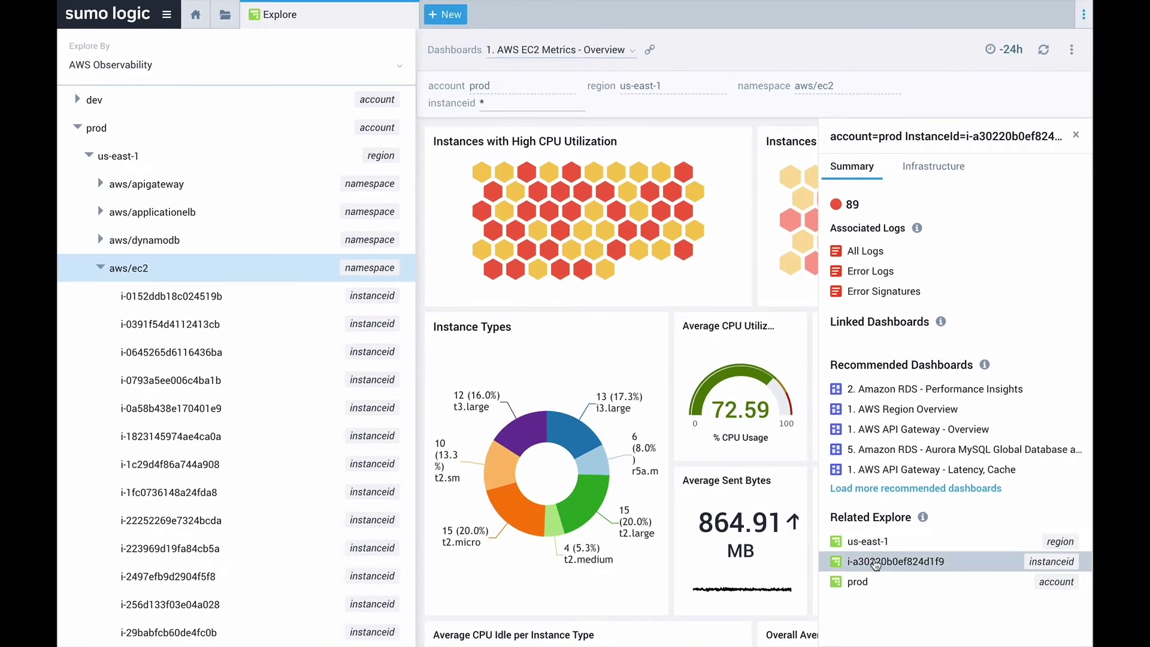
{"action": "left_click", "coordinate": [875, 565]}
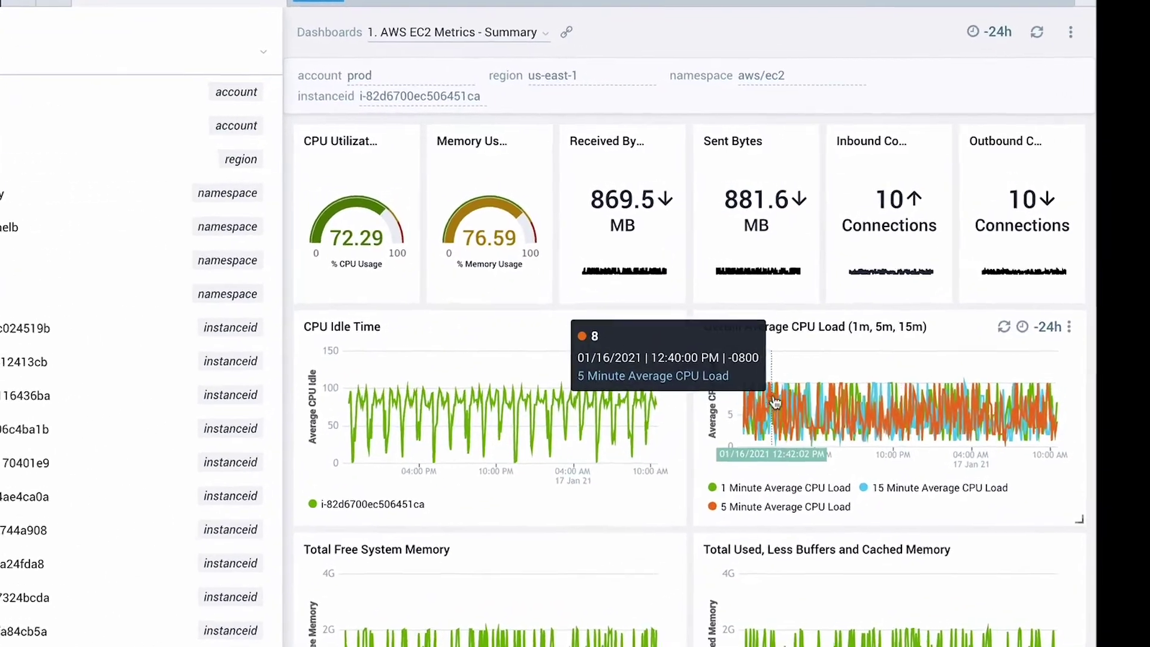
{"action": "scroll", "coordinate": [807, 527], "scroll_direction": "down", "scroll_amount": 3}
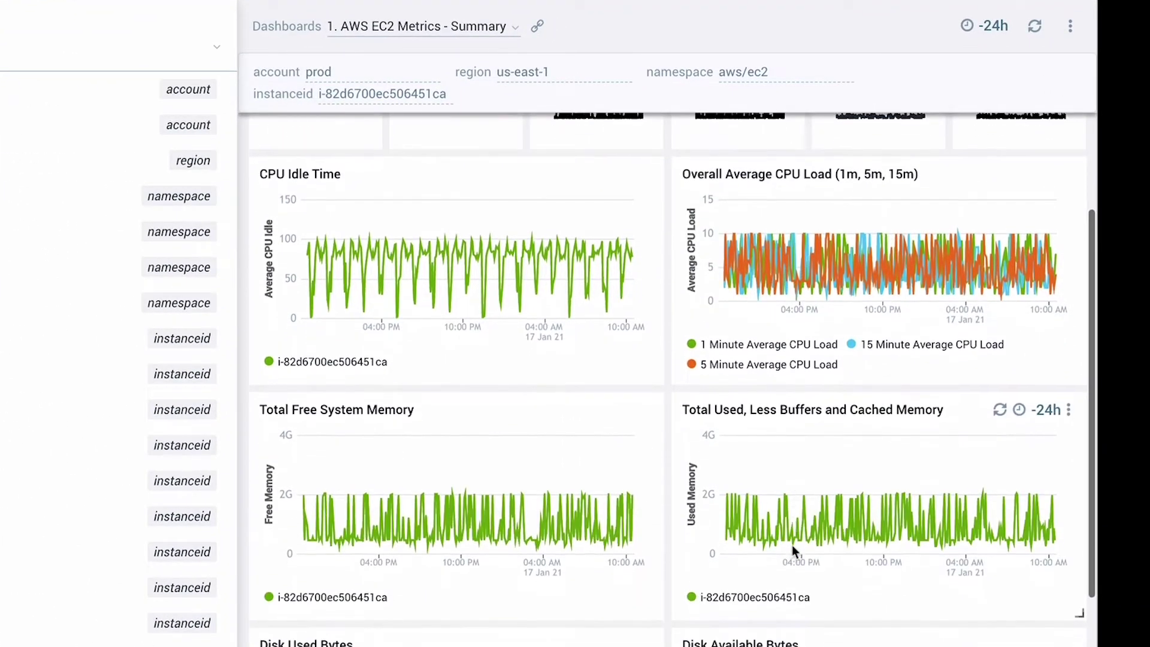
{"action": "scroll", "coordinate": [792, 545], "scroll_direction": "up", "scroll_amount": 3}
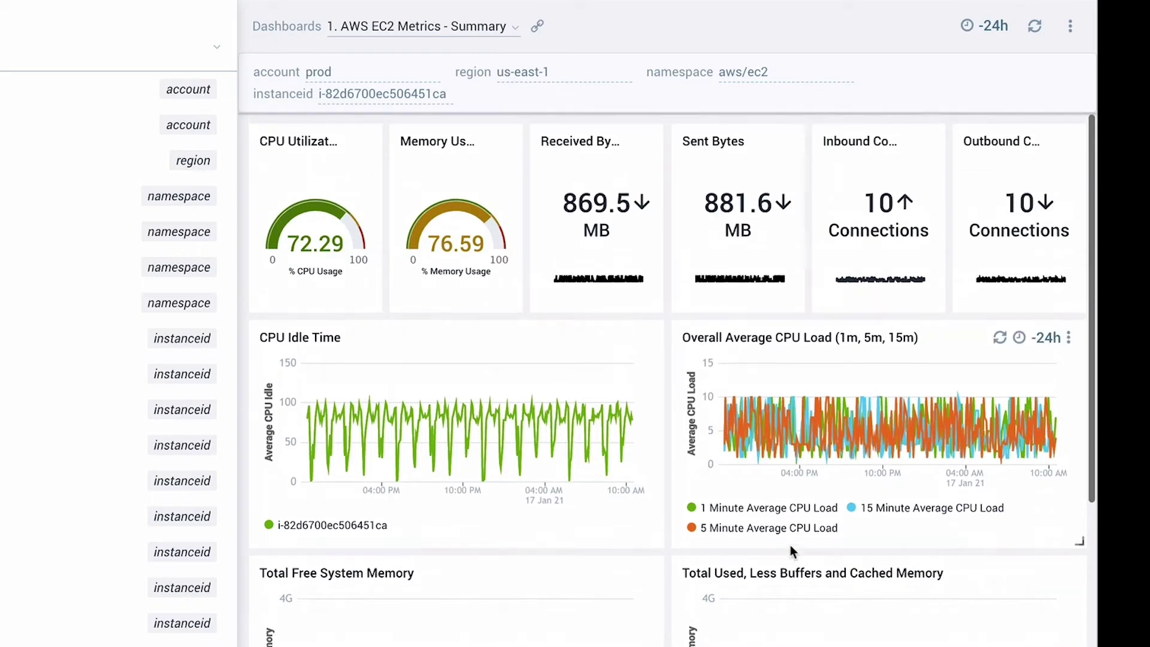
Switch to the AWS EC2 Metrics - Memory dashboard and inspect the Memory Free vs Used Percentage chart
{"action": "left_click", "coordinate": [504, 31]}
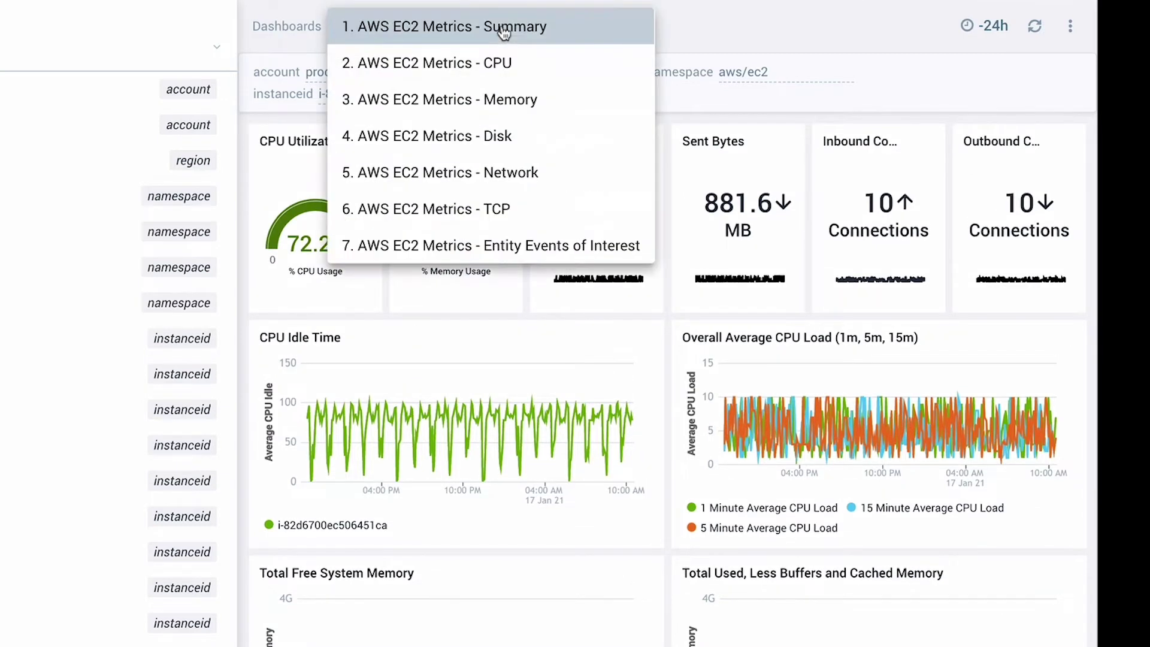
{"action": "left_click", "coordinate": [503, 99]}
{"action": "mouse_move", "coordinate": [764, 225]}
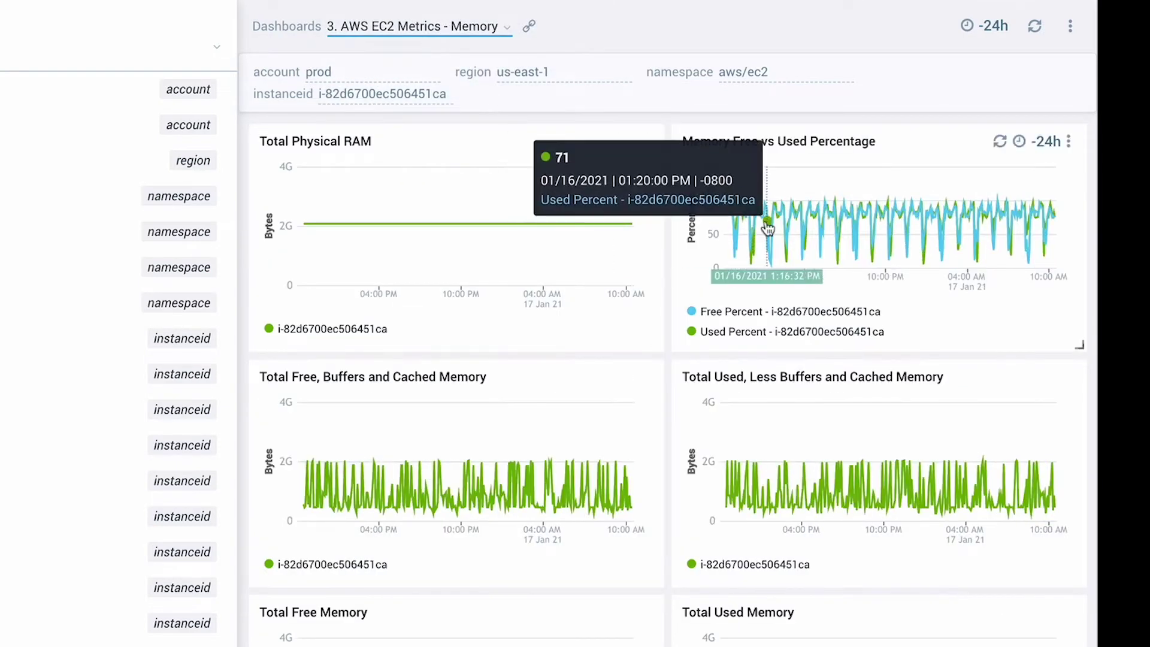
Collapse aws/ec2, open the aws/lambda overview for us-east-1 and review its errors and the Success and Failures section
{"action": "left_click", "coordinate": [100, 268]}
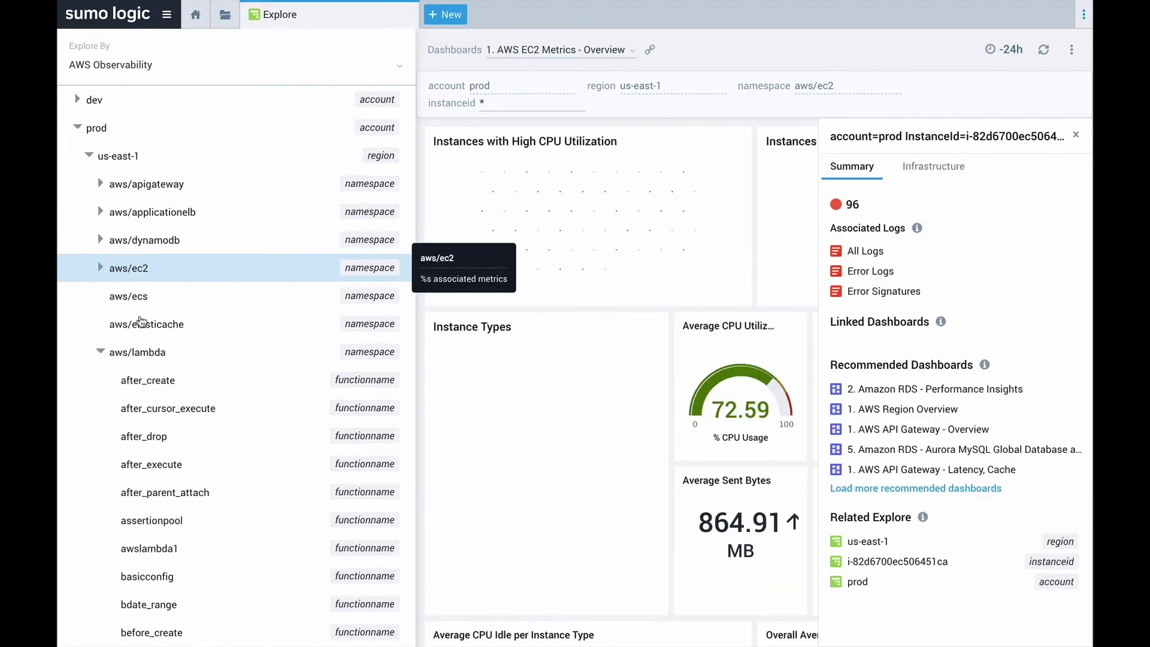
{"action": "left_click", "coordinate": [159, 353]}
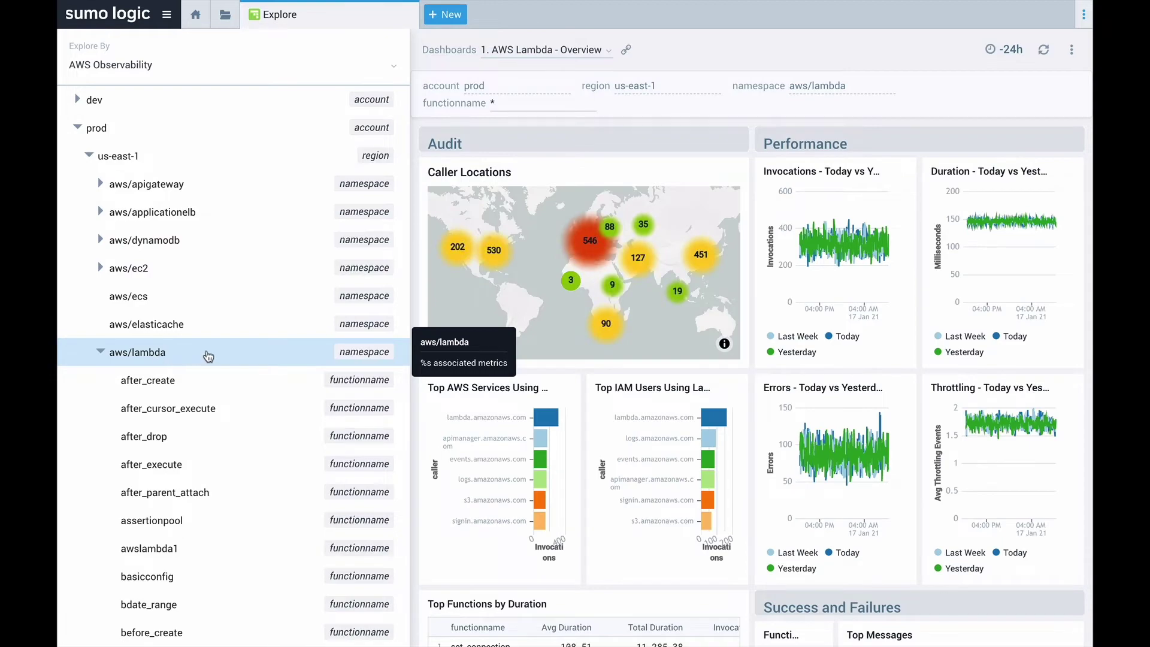
{"action": "scroll", "coordinate": [797, 287], "scroll_direction": "down", "scroll_amount": 5}
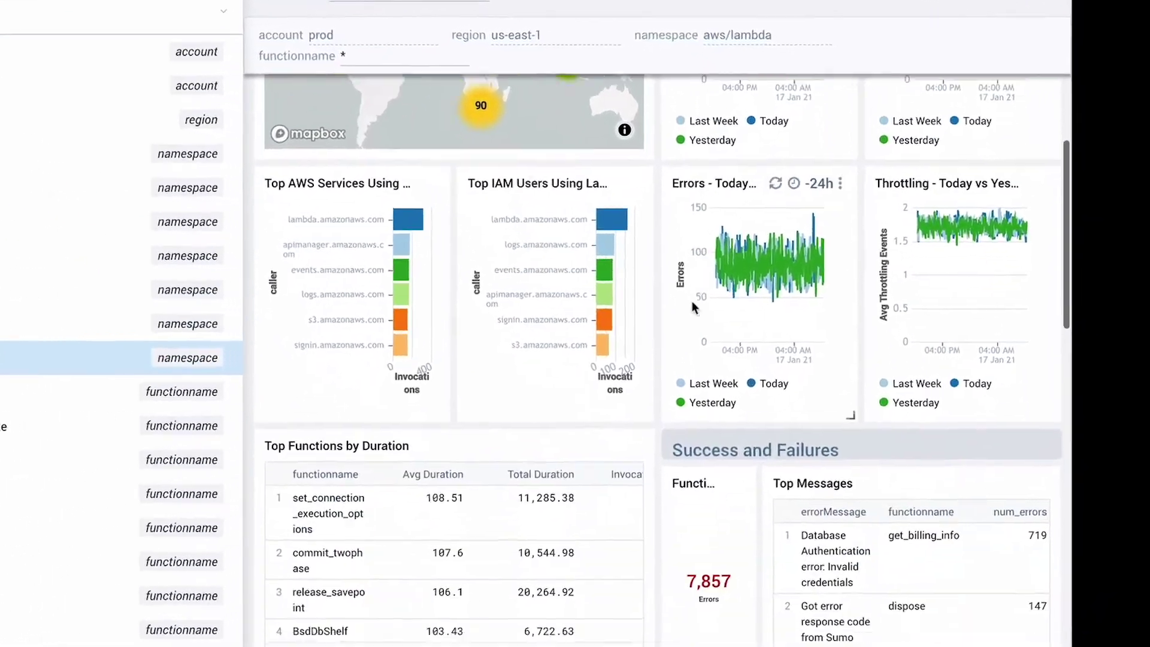
{"action": "scroll", "coordinate": [661, 329], "scroll_direction": "down", "scroll_amount": 1}
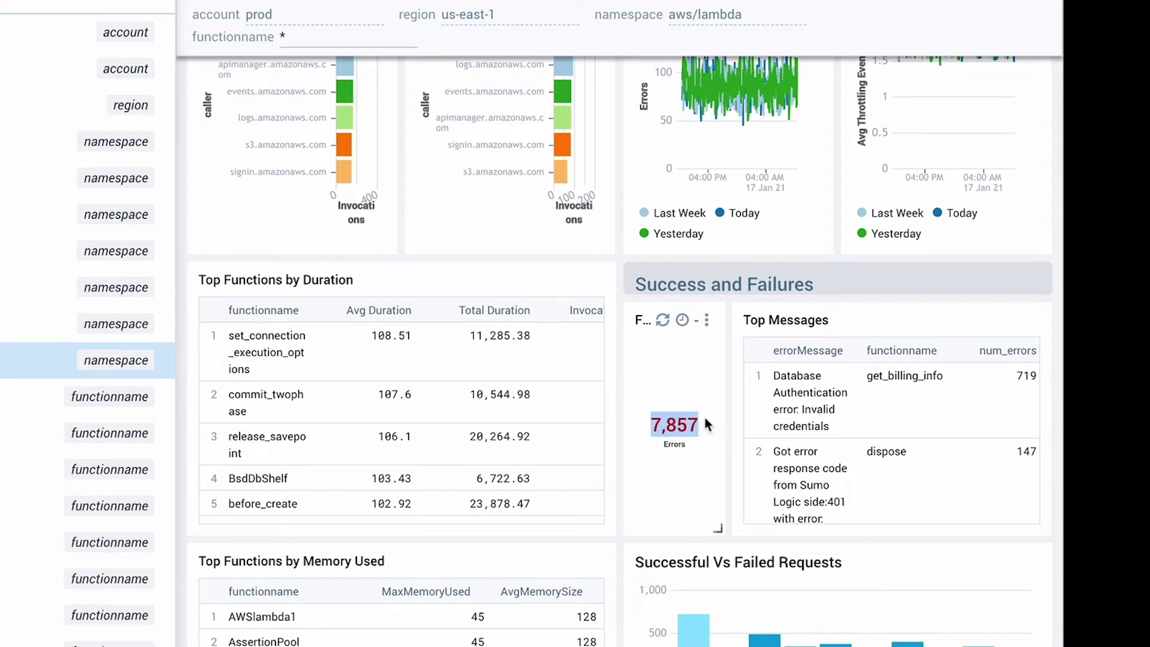
Sort the Top Messages table by num_errors in descending order and review it along with Top Functions by Memory Used
{"action": "left_click", "coordinate": [1020, 351]}
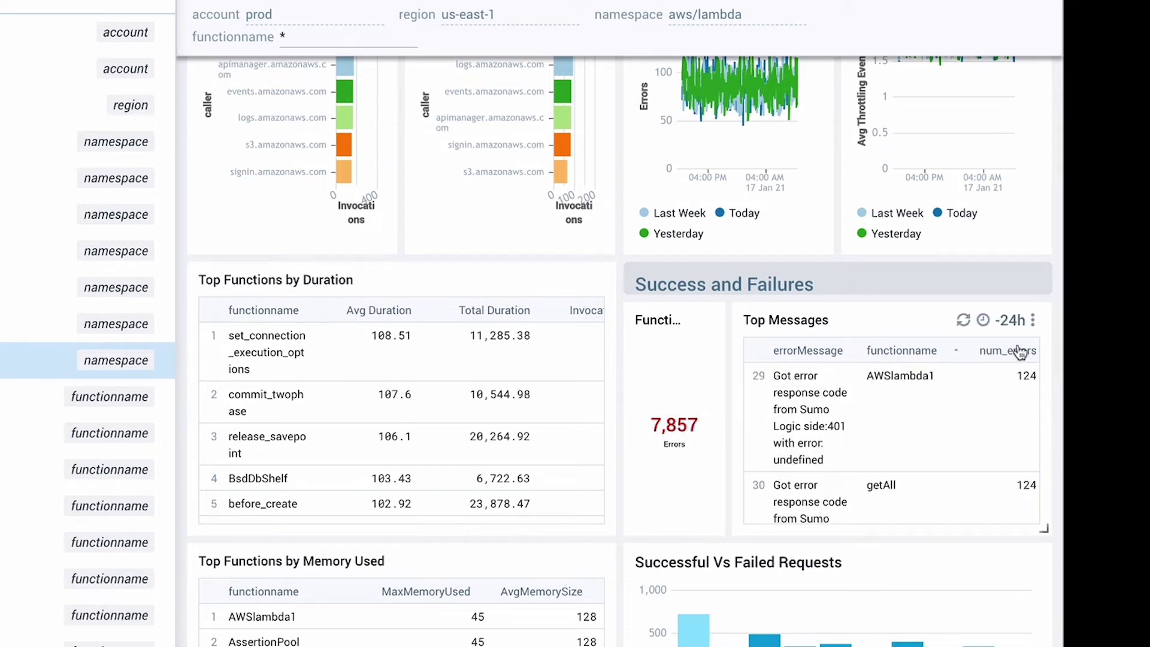
{"action": "left_click", "coordinate": [1020, 351]}
{"action": "scroll", "coordinate": [922, 383], "scroll_direction": "down", "scroll_amount": 3}
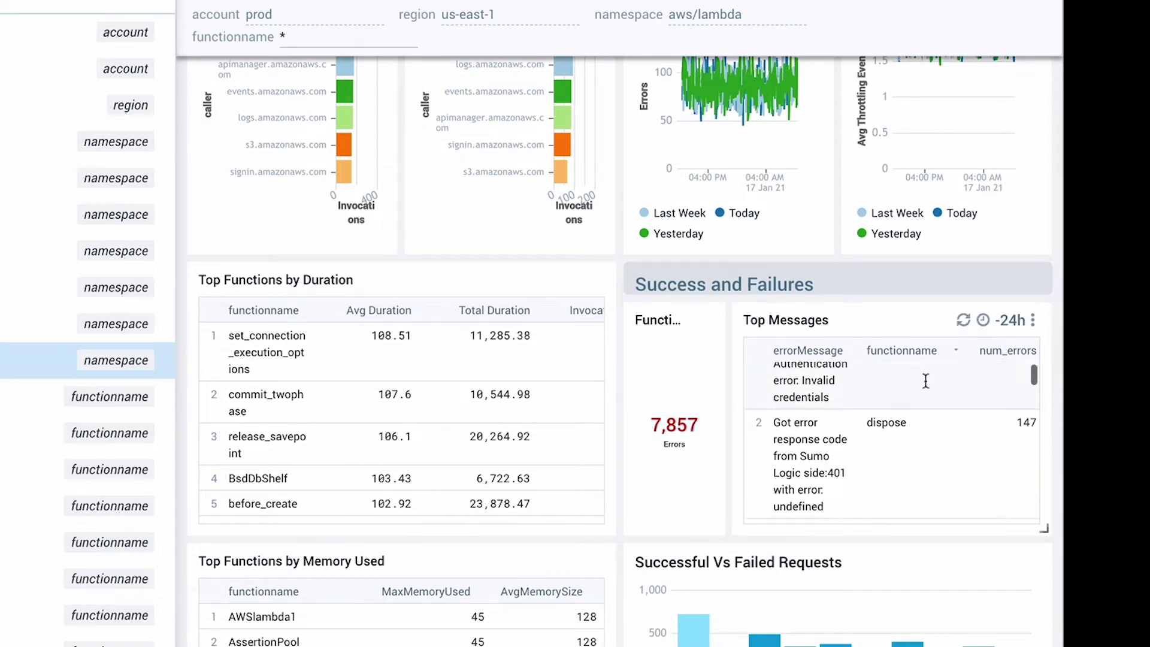
{"action": "scroll", "coordinate": [858, 610], "scroll_direction": "down", "scroll_amount": 2}
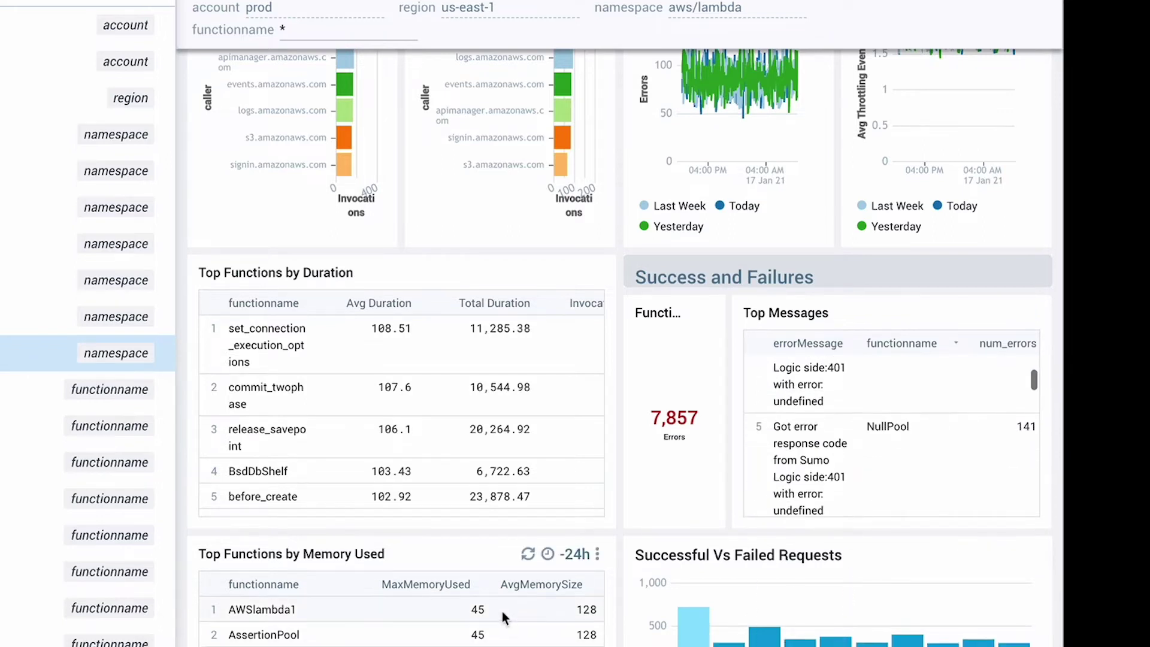
{"action": "scroll", "coordinate": [502, 611], "scroll_direction": "down", "scroll_amount": 3}
{"action": "scroll", "coordinate": [624, 527], "scroll_direction": "down", "scroll_amount": 3}
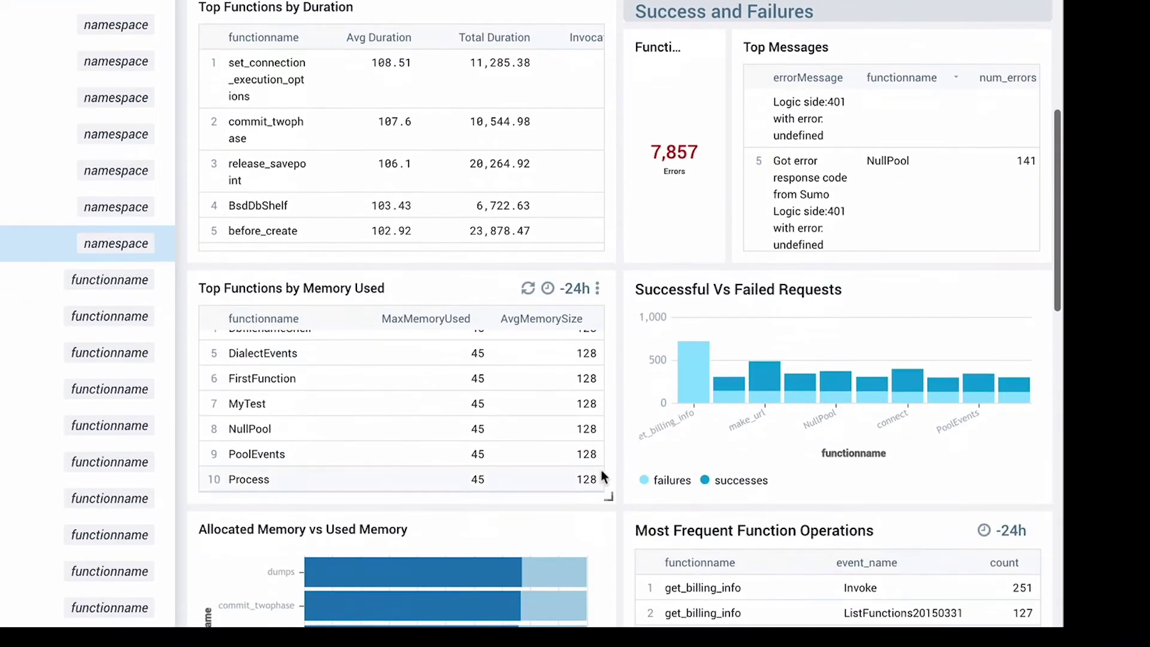
Inspect the get_billing_info bar in Successful Vs Failed Requests and filter the Lambda dashboard by function name get_billing_info
{"action": "left_click", "coordinate": [707, 481]}
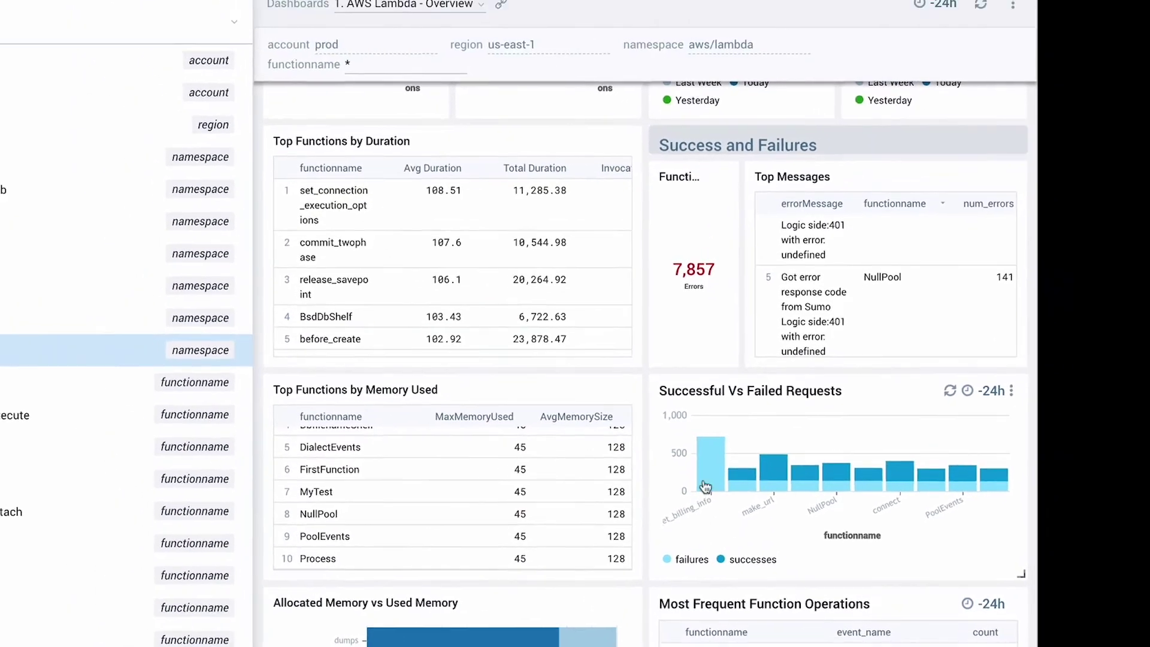
{"action": "mouse_move", "coordinate": [705, 473]}
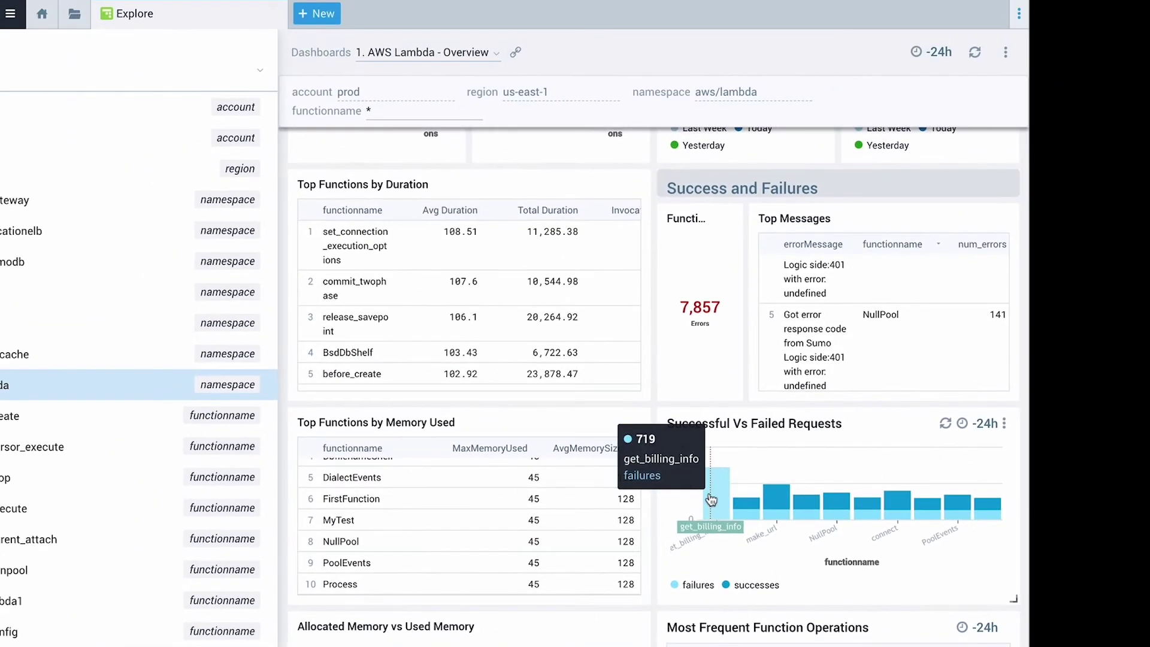
{"action": "left_click", "coordinate": [391, 110]}
{"action": "type", "text": "get"}
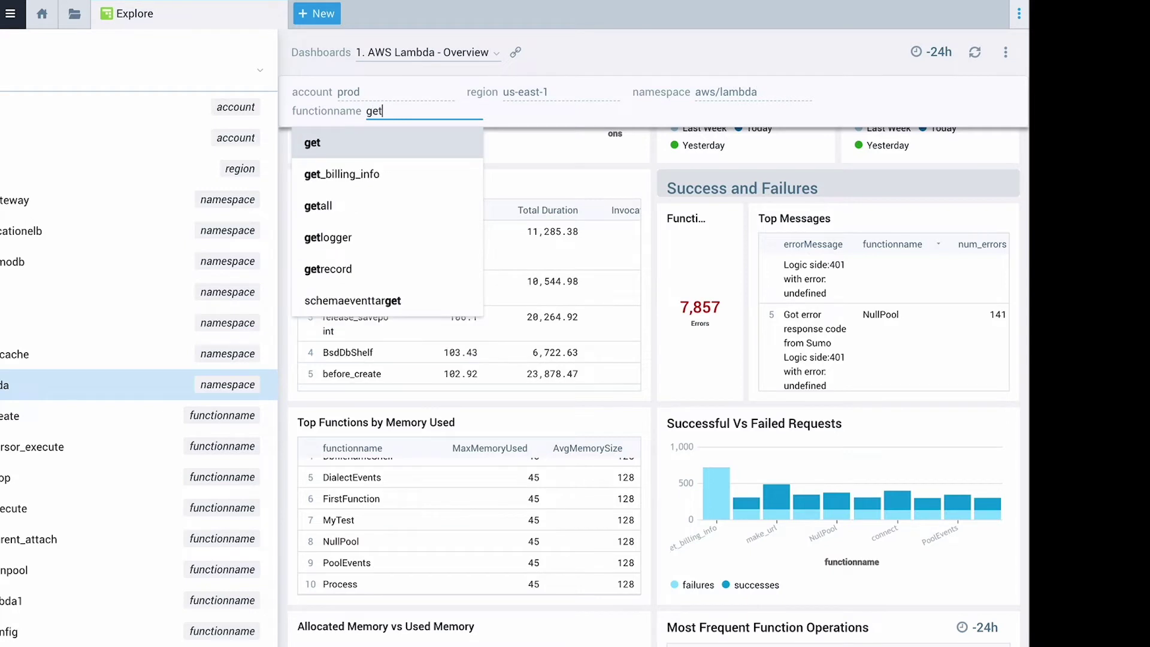
{"action": "left_click", "coordinate": [391, 172]}
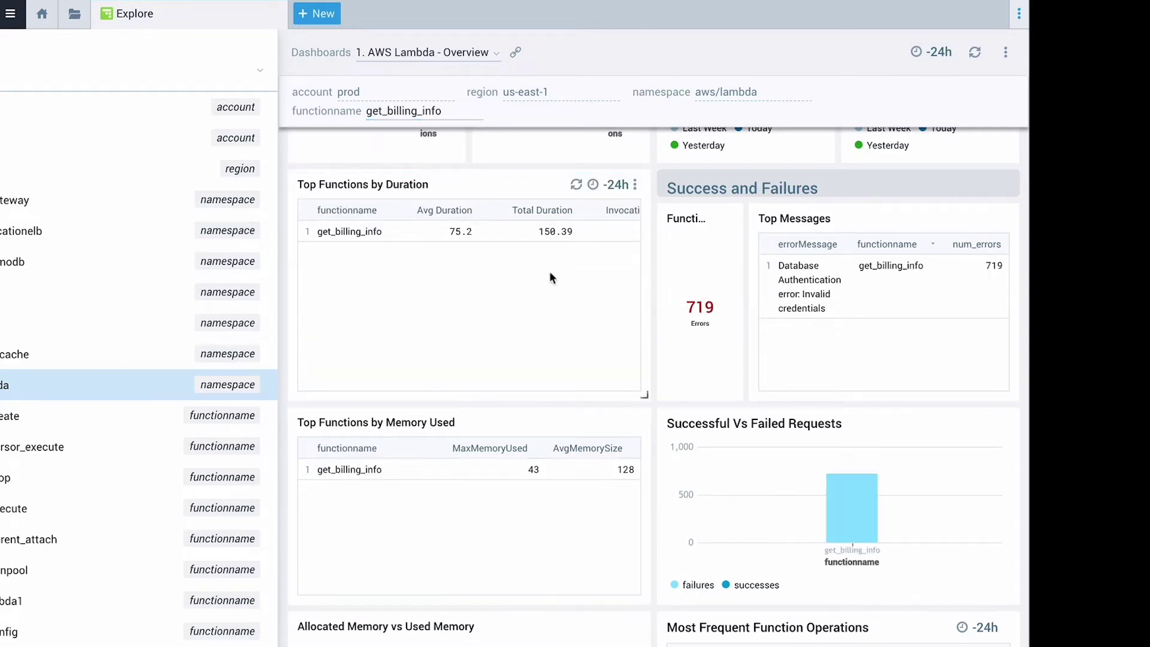
Open the Most Frequent Function Operations panel's query in Search and show its messages
{"action": "scroll", "coordinate": [674, 366], "scroll_direction": "down", "scroll_amount": 3}
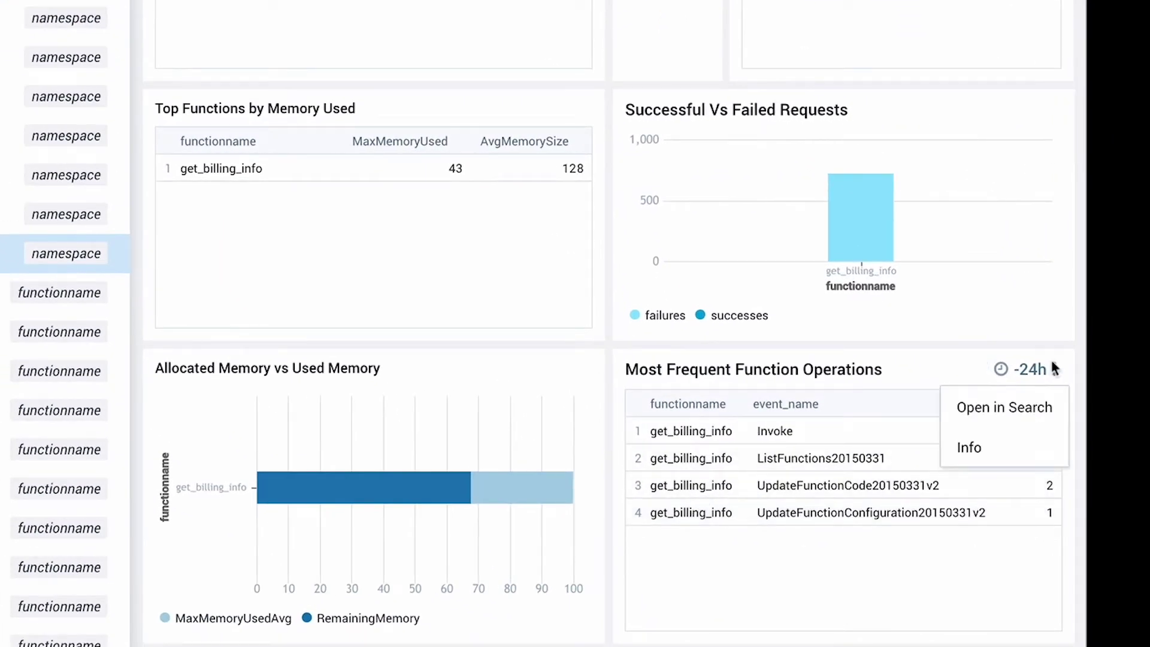
{"action": "left_click", "coordinate": [1040, 411]}
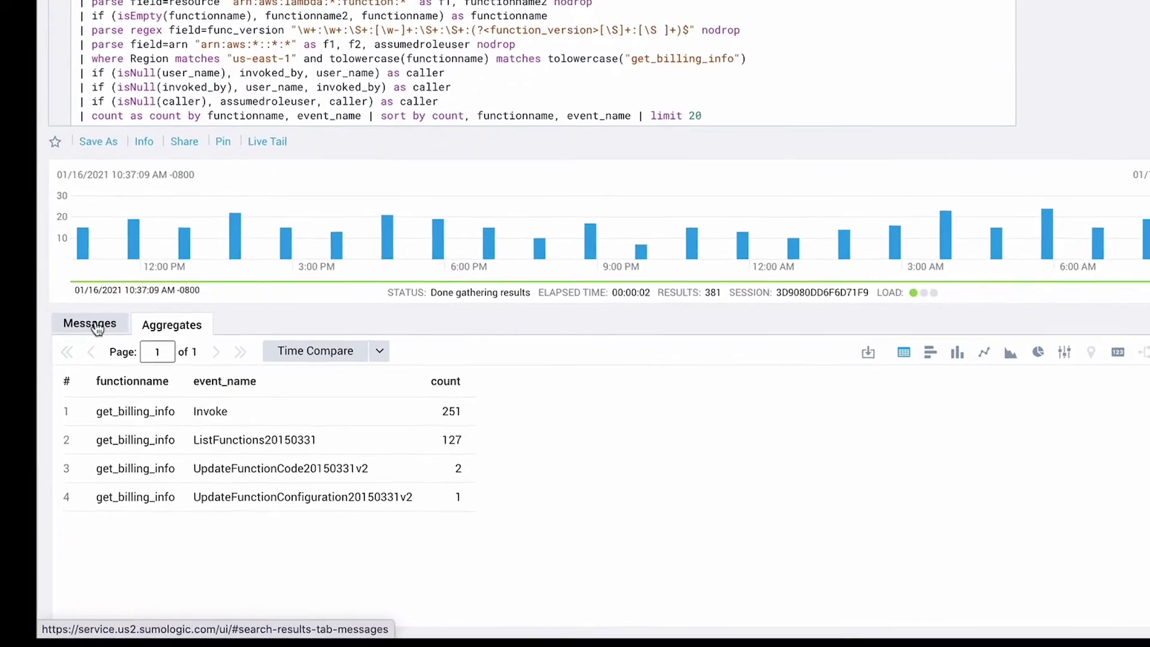
{"action": "left_click", "coordinate": [96, 328]}
Filter the search to event_name UpdateFunctionConfiguration20150331v2 and examine the caller fields of the matching log message
{"action": "left_click", "coordinate": [238, 397]}
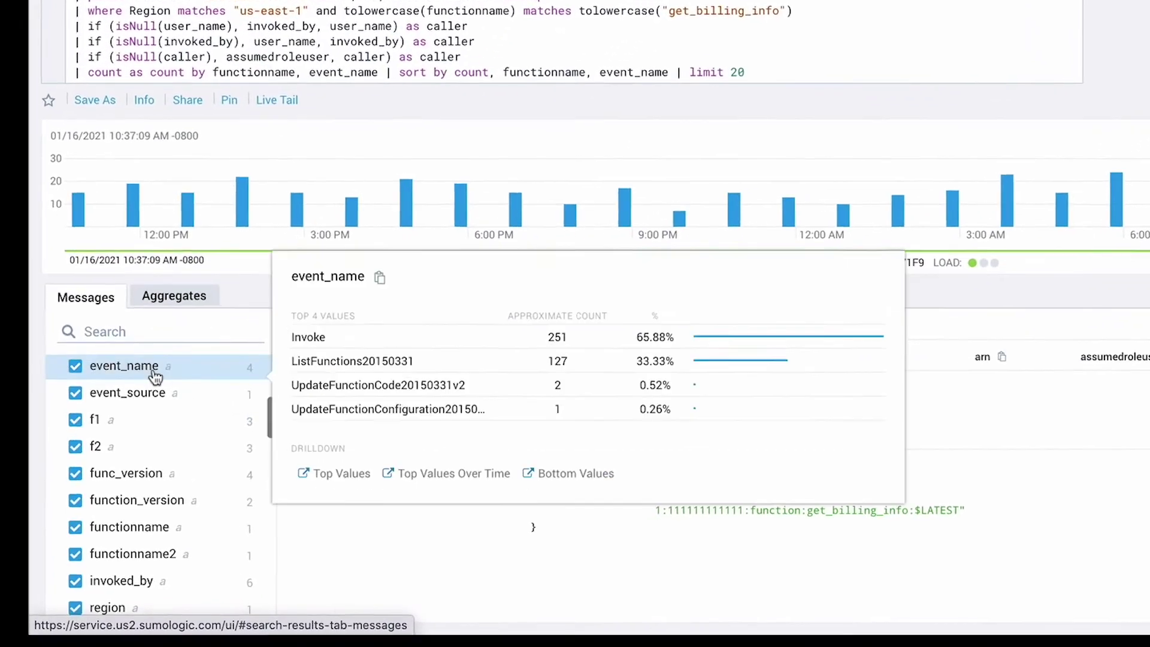
{"action": "left_click", "coordinate": [424, 400]}
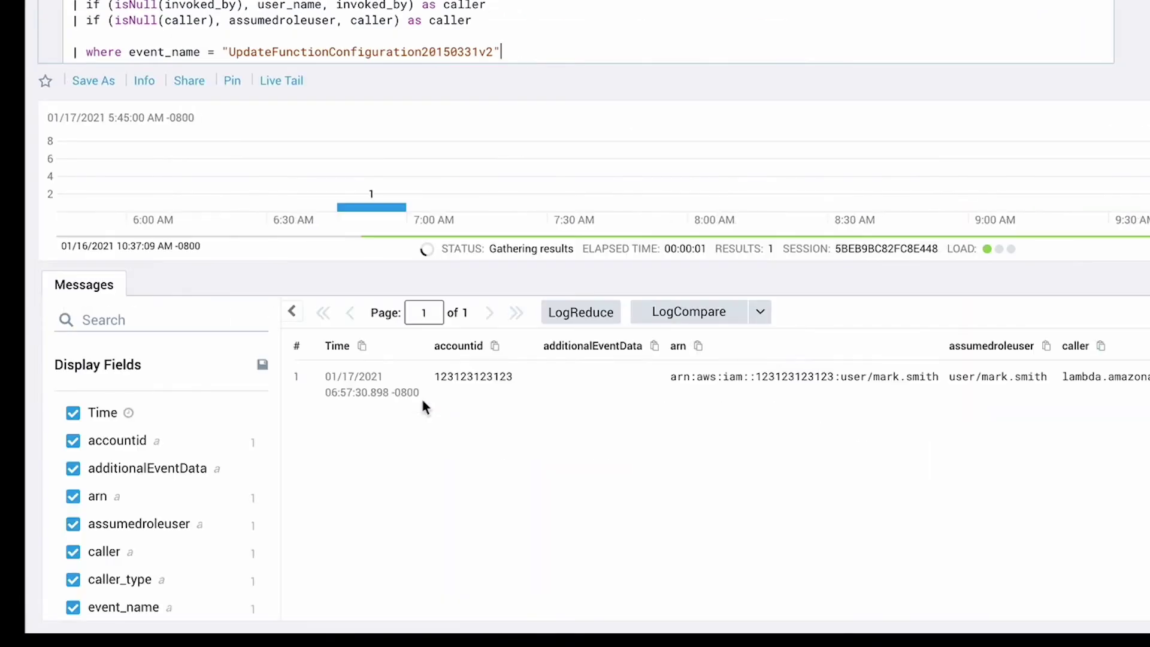
{"action": "scroll", "coordinate": [647, 395], "scroll_direction": "right", "scroll_amount": 3}
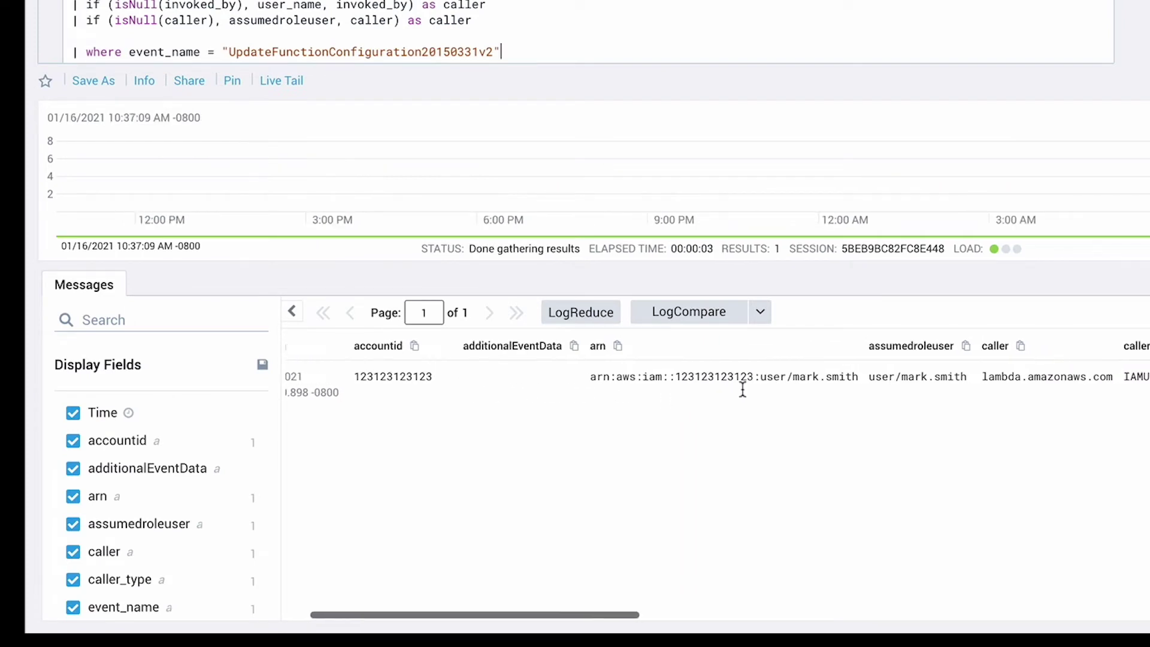